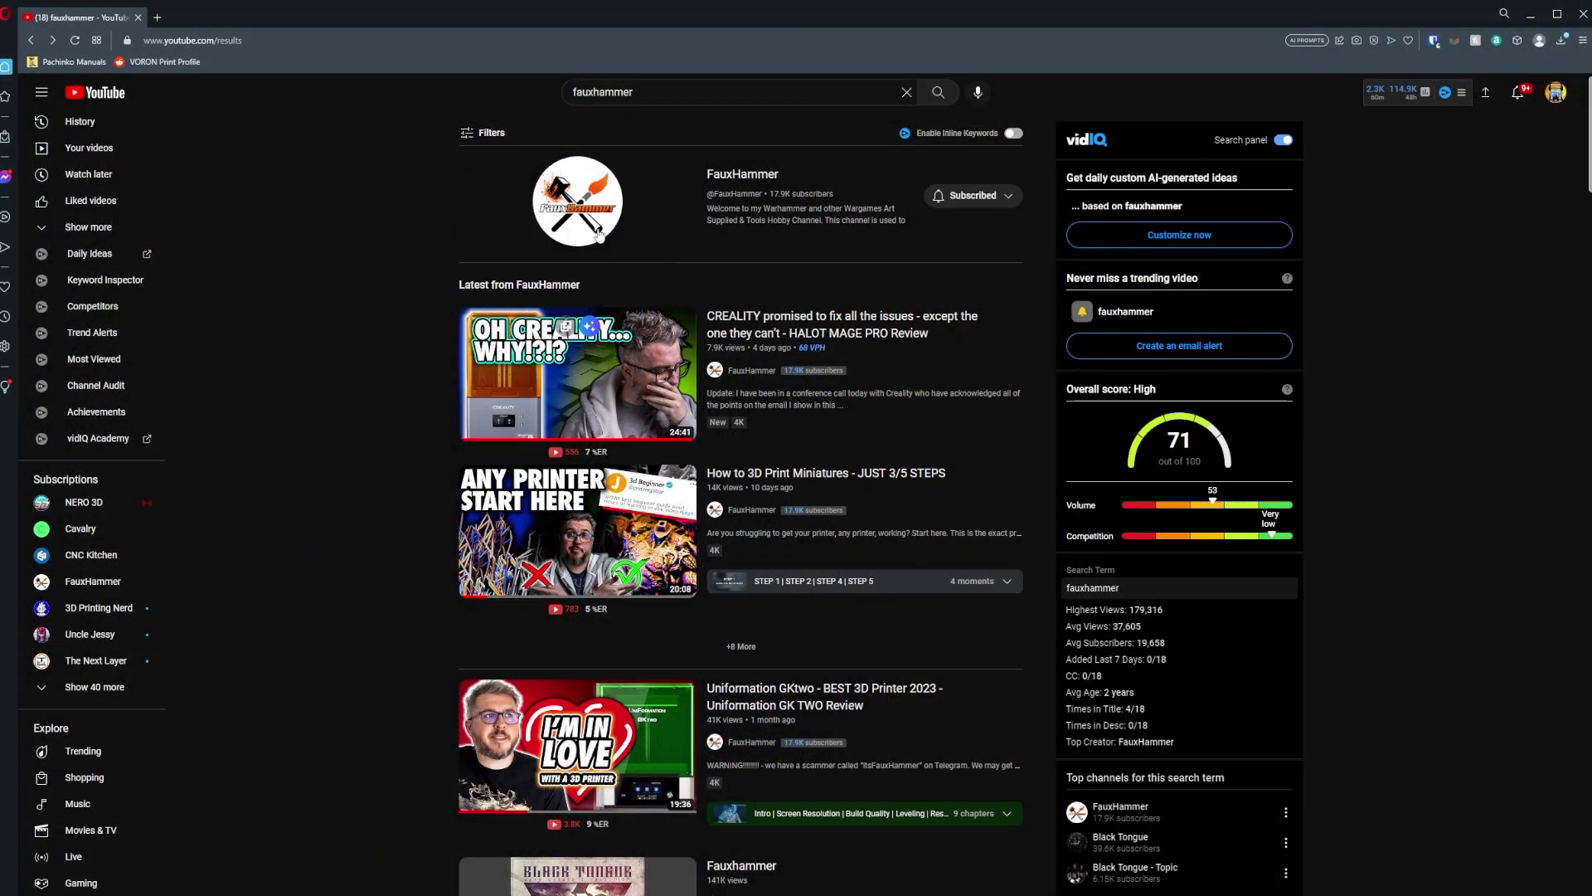
Go to the FauxHammer channel page from the YouTube search results.
{"action": "left_click", "coordinate": [593, 228]}
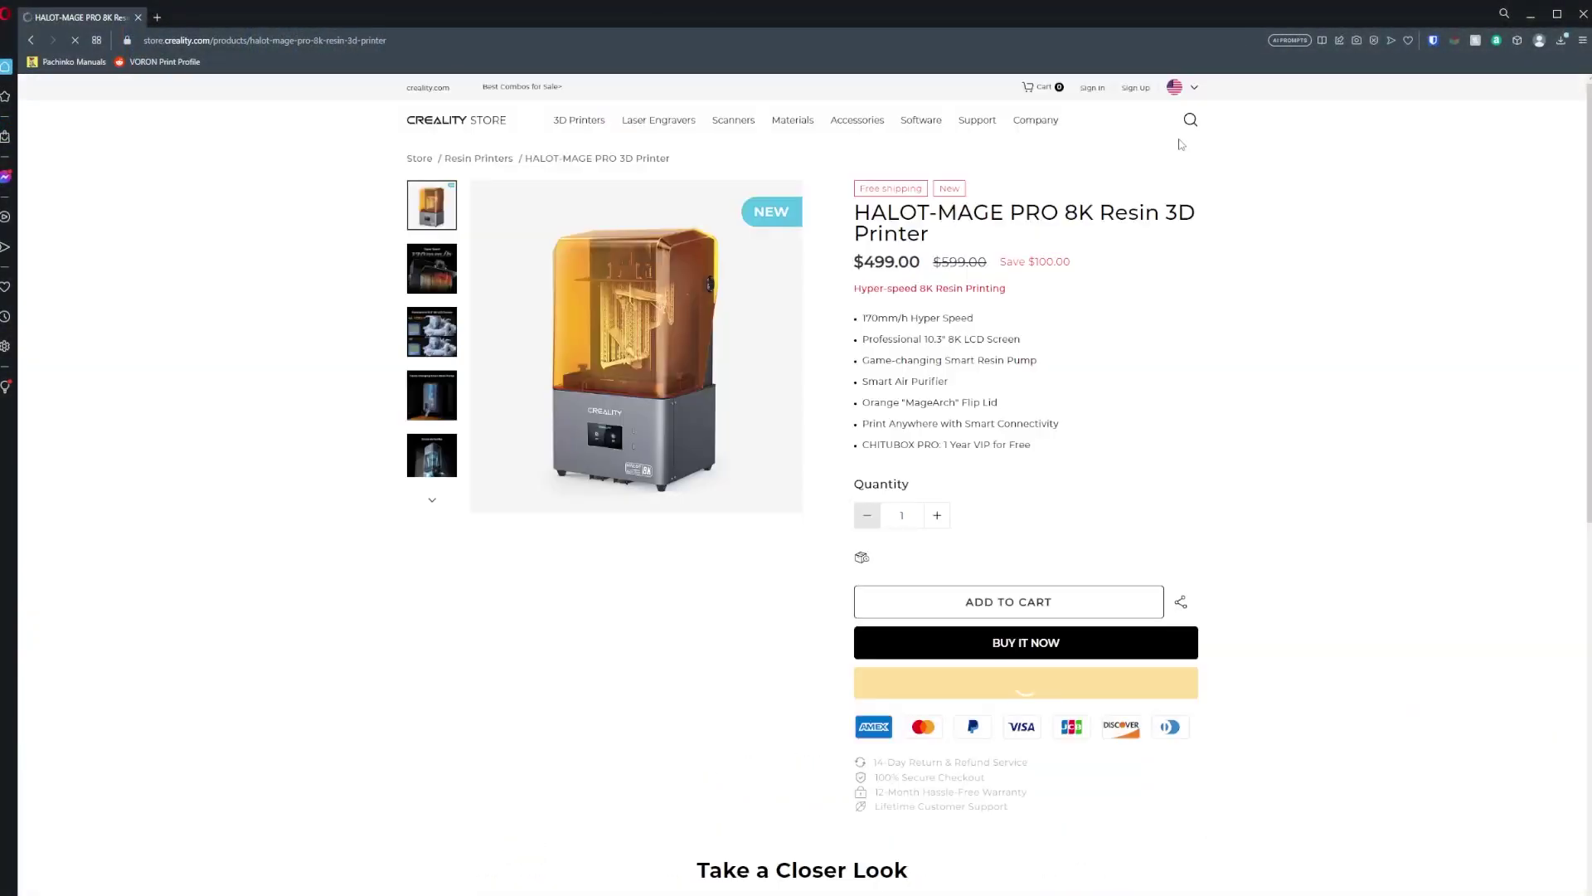
Scroll down the HALOT-MAGE PRO 8K product page listed at $499.00.
{"action": "scroll", "coordinate": [1313, 195], "scroll_direction": "down", "scroll_amount": 1}
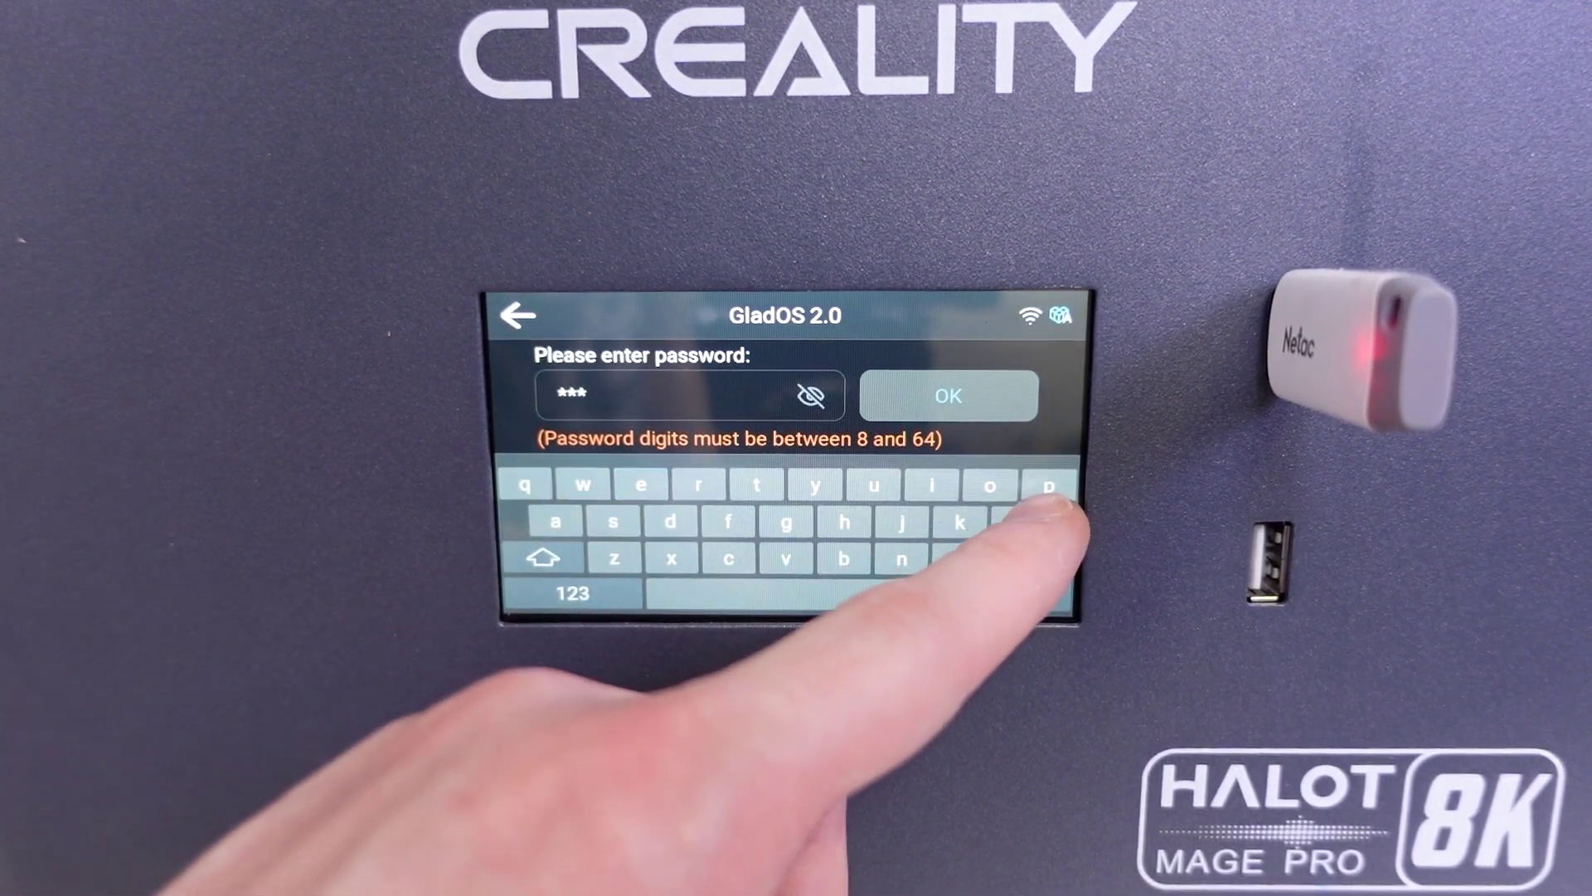
{"action": "type", "text": "l"}
Fix the Wi-Fi password entry by deleting the mistyped last character.
{"action": "key", "text": "BackSpace"}
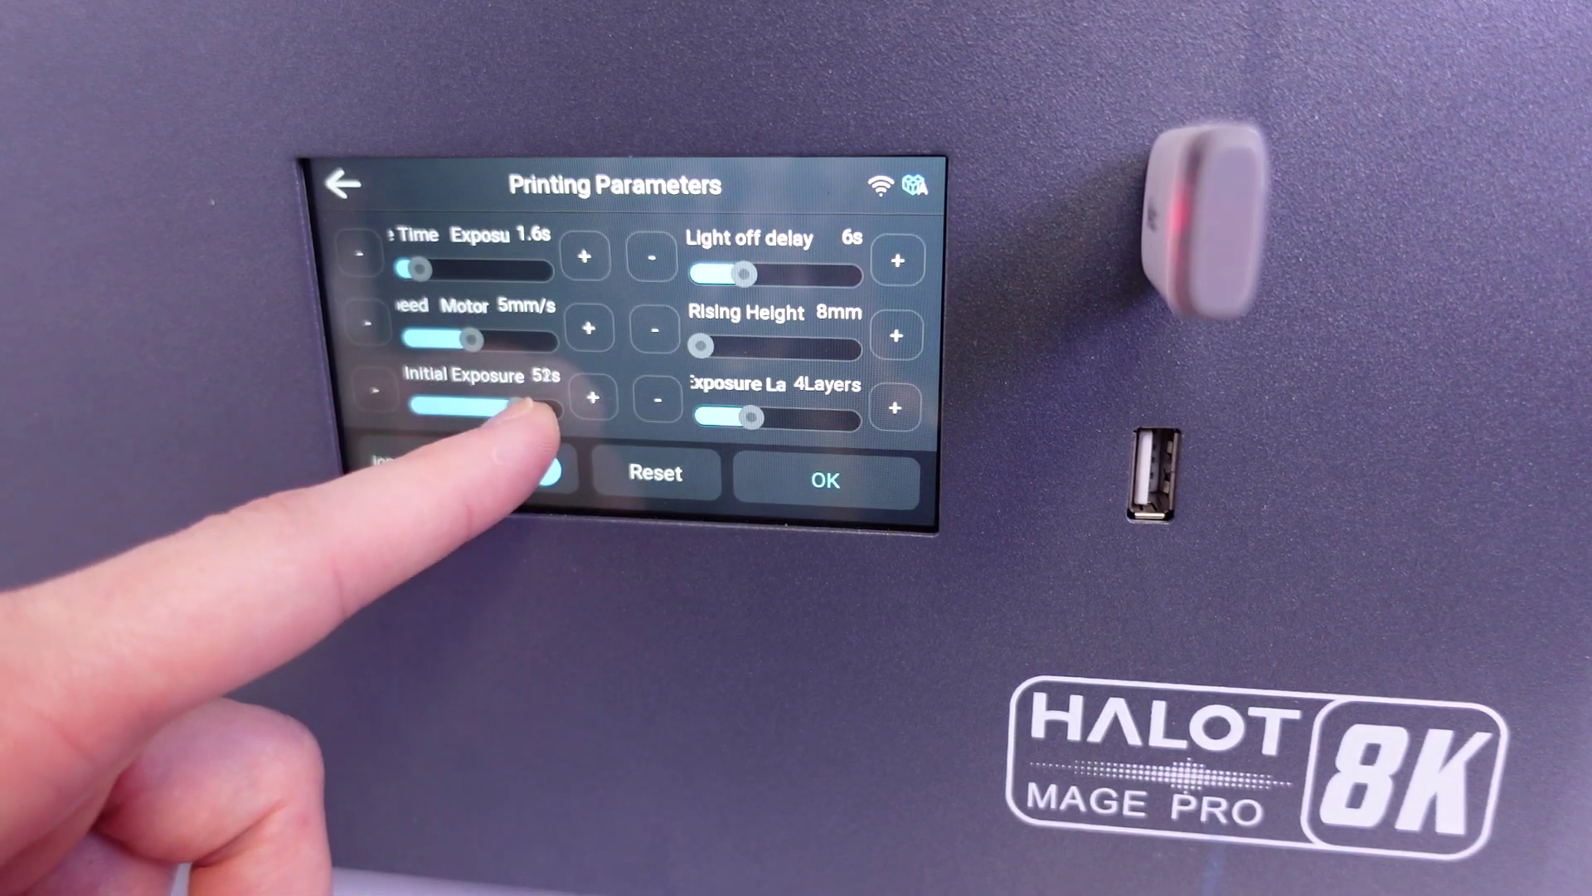
Slide Initial Exposure in Printing Parameters all the way down to 1s.
{"action": "left_click_drag", "start_coordinate": [545, 410], "coordinate": [417, 406]}
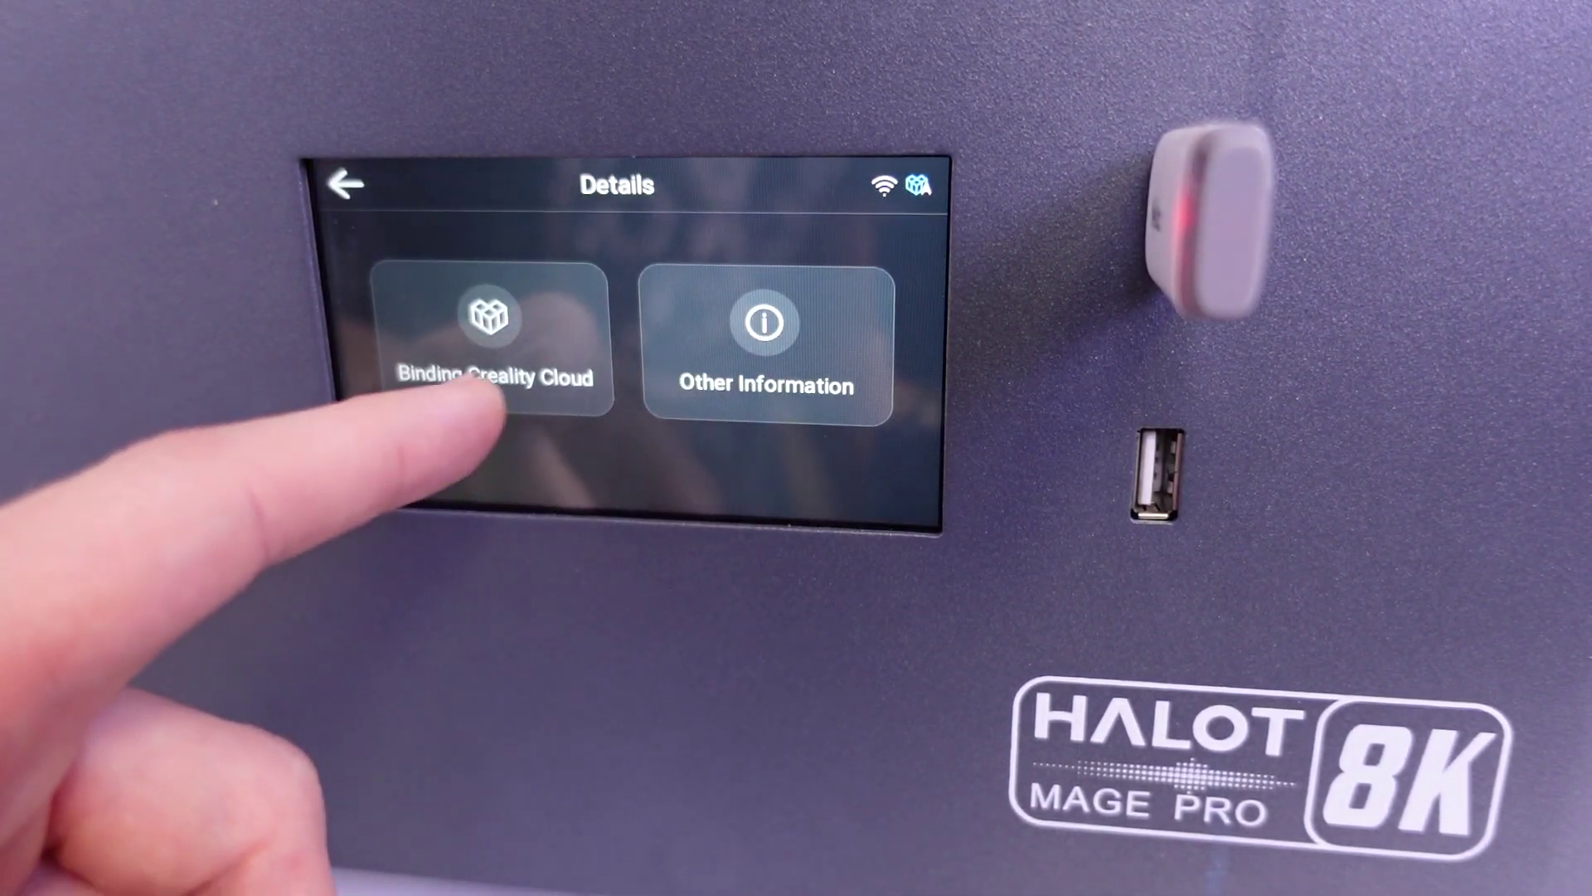
Go back from Other Information to the Details menu.
{"action": "left_click", "coordinate": [345, 184]}
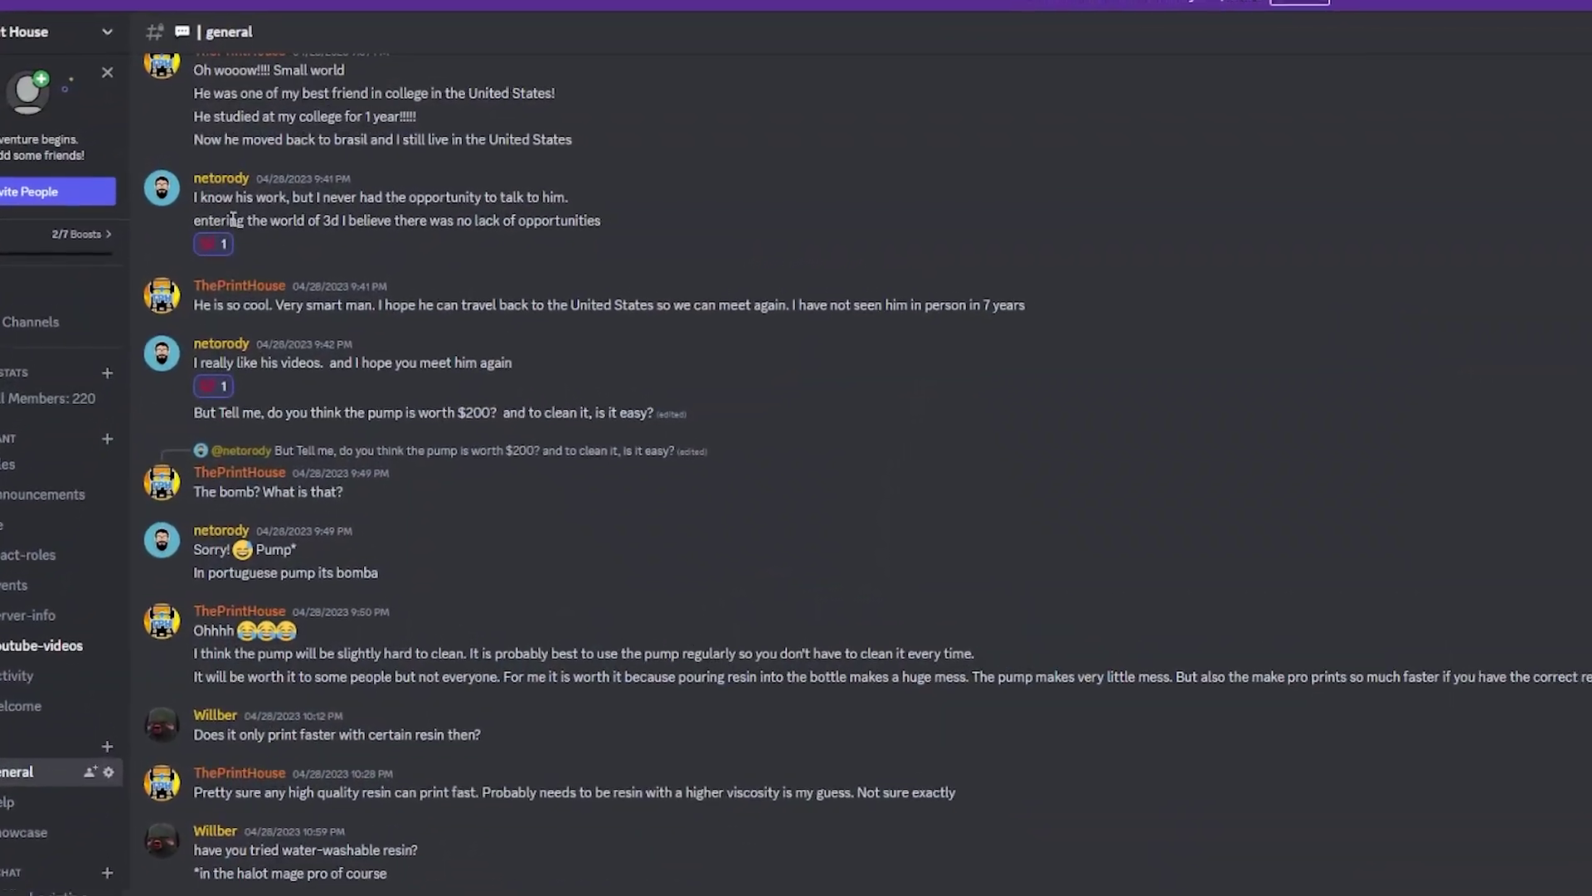
{"action": "left_click_drag", "start_coordinate": [189, 362], "coordinate": [201, 370]}
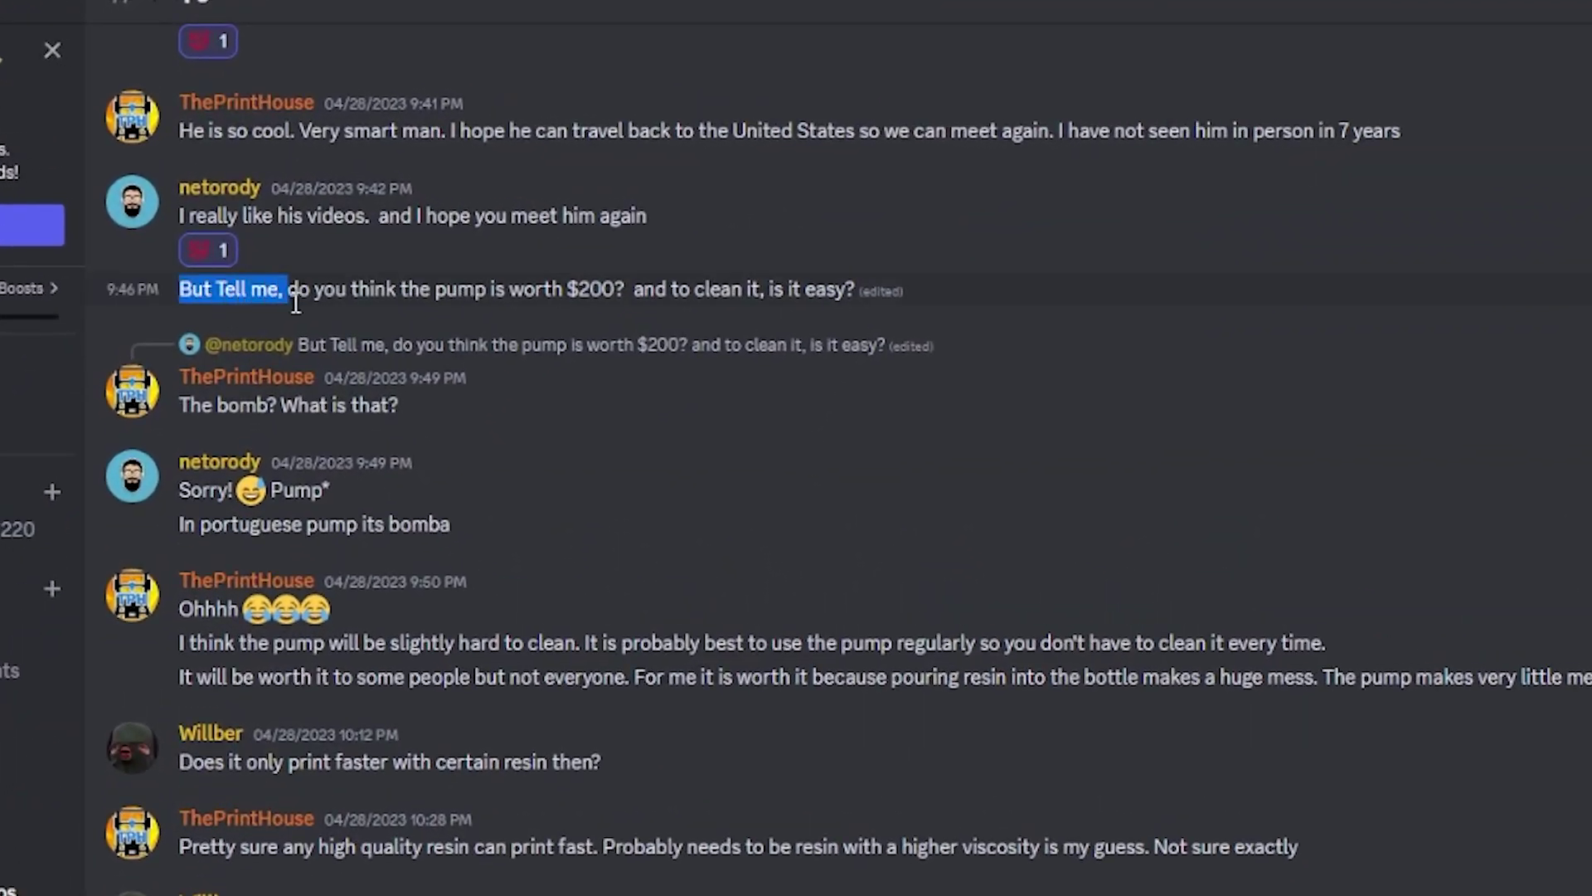
{"action": "left_click_drag", "start_coordinate": [424, 310], "coordinate": [820, 298]}
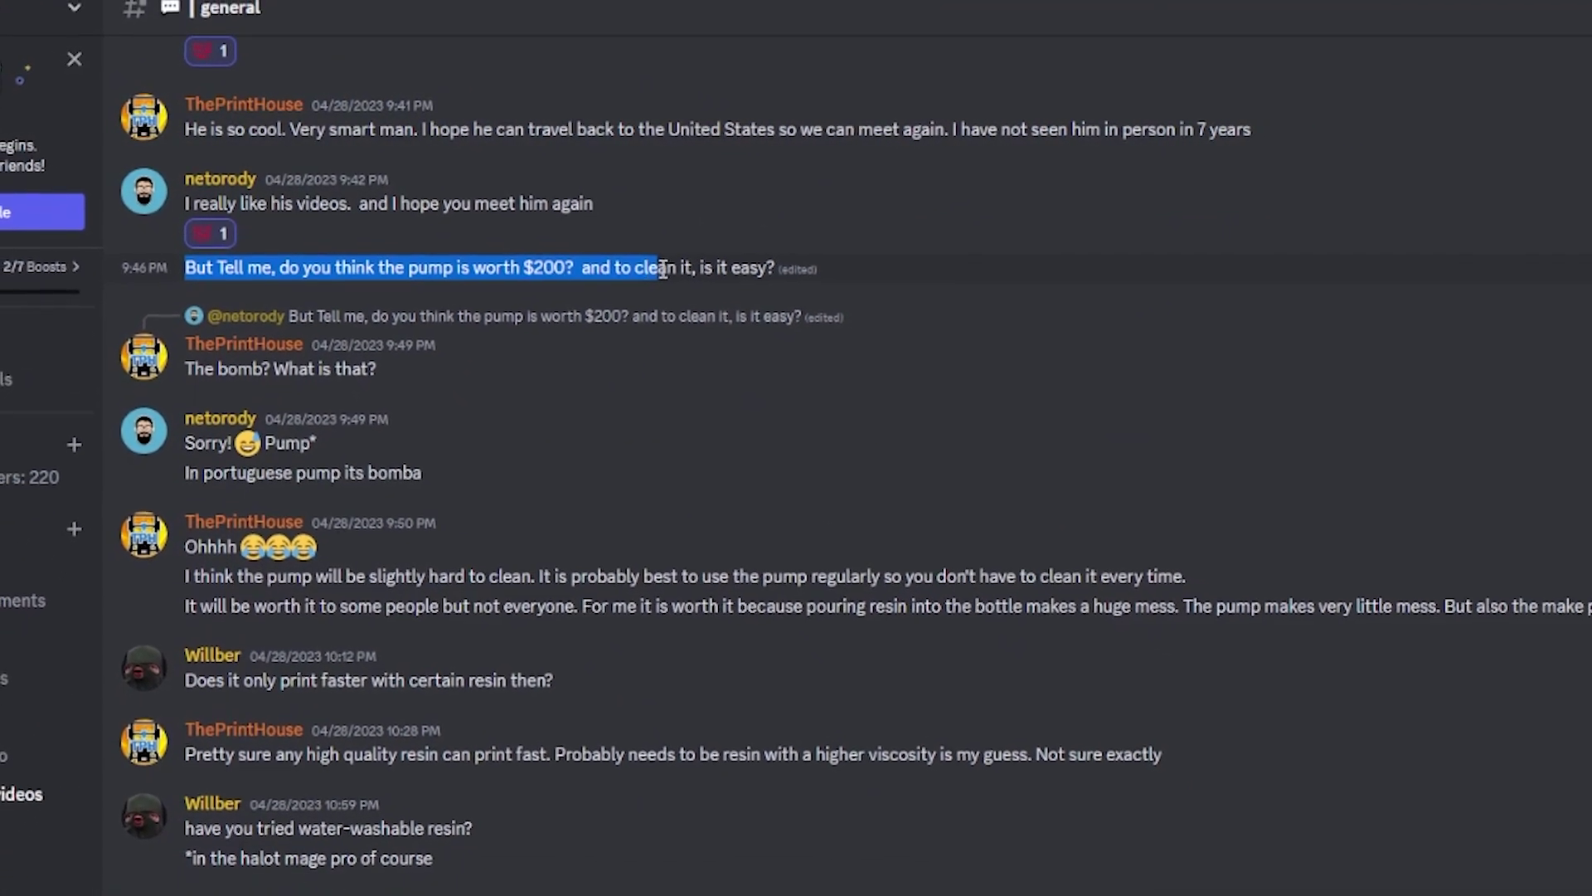
{"action": "left_click_drag", "start_coordinate": [716, 267], "coordinate": [746, 263]}
{"action": "left_click", "coordinate": [730, 266]}
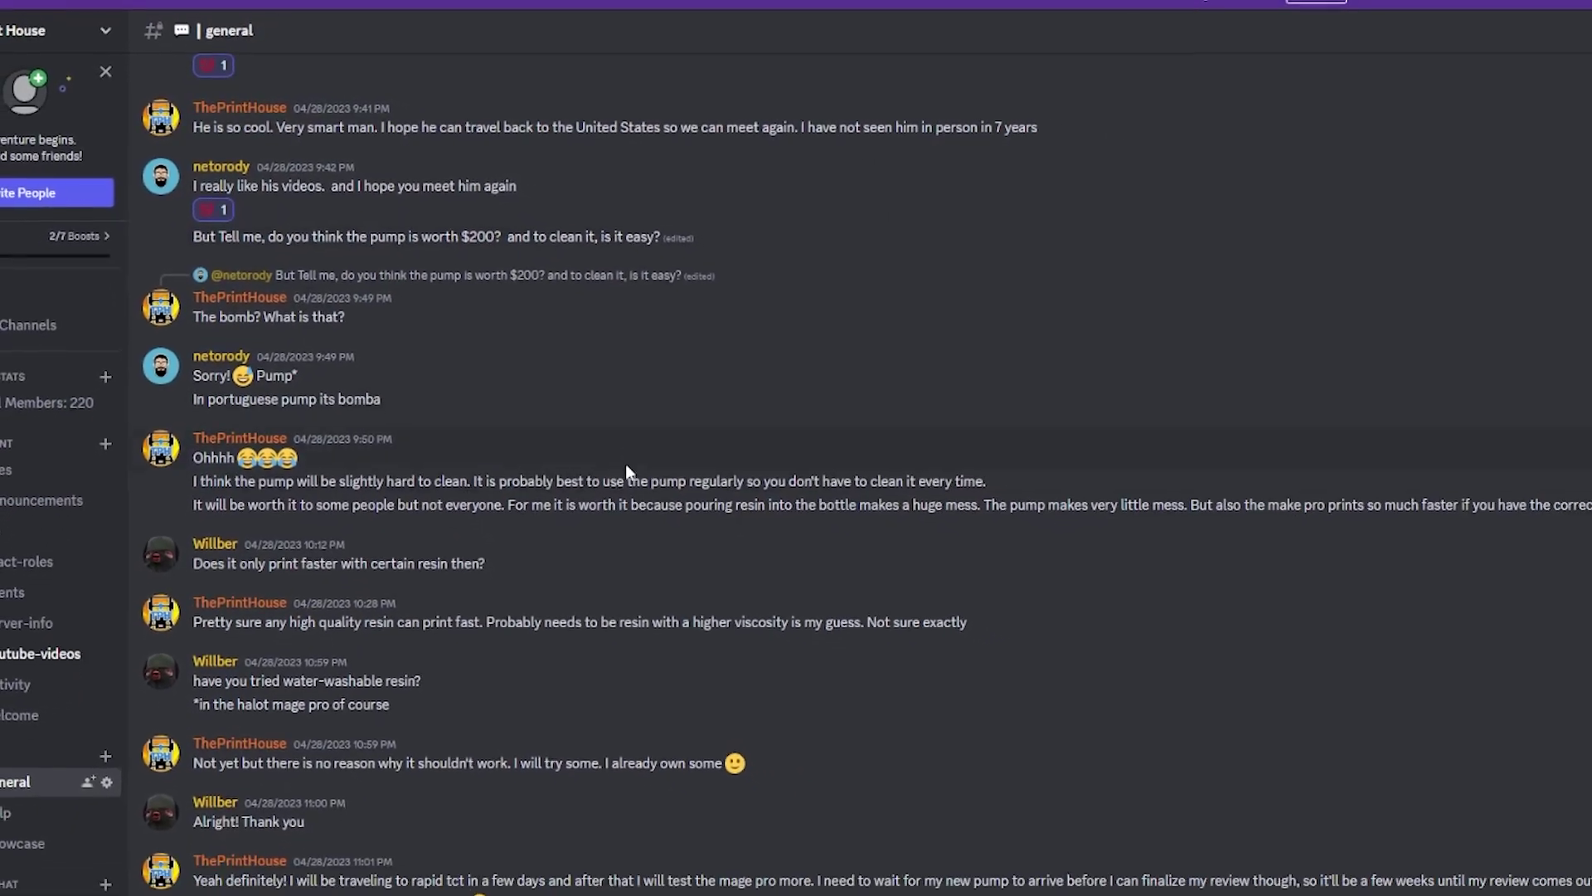
{"action": "scroll", "coordinate": [572, 663], "scroll_direction": "down", "scroll_amount": 10}
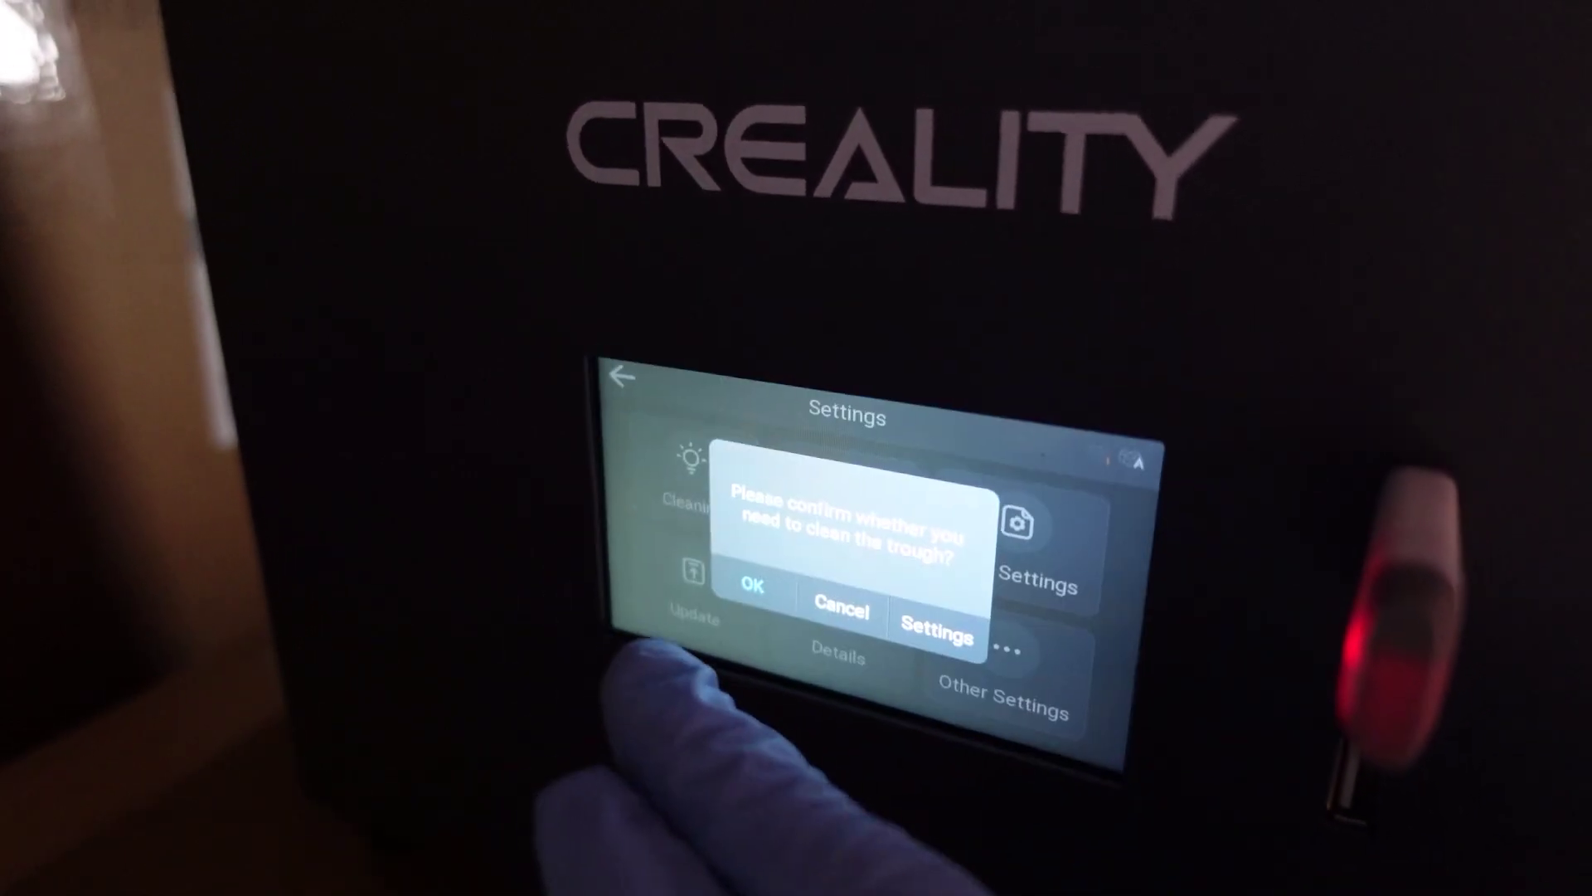
Confirm the clean-trough dialog with OK so trough cleaning starts.
{"action": "left_click", "coordinate": [804, 574]}
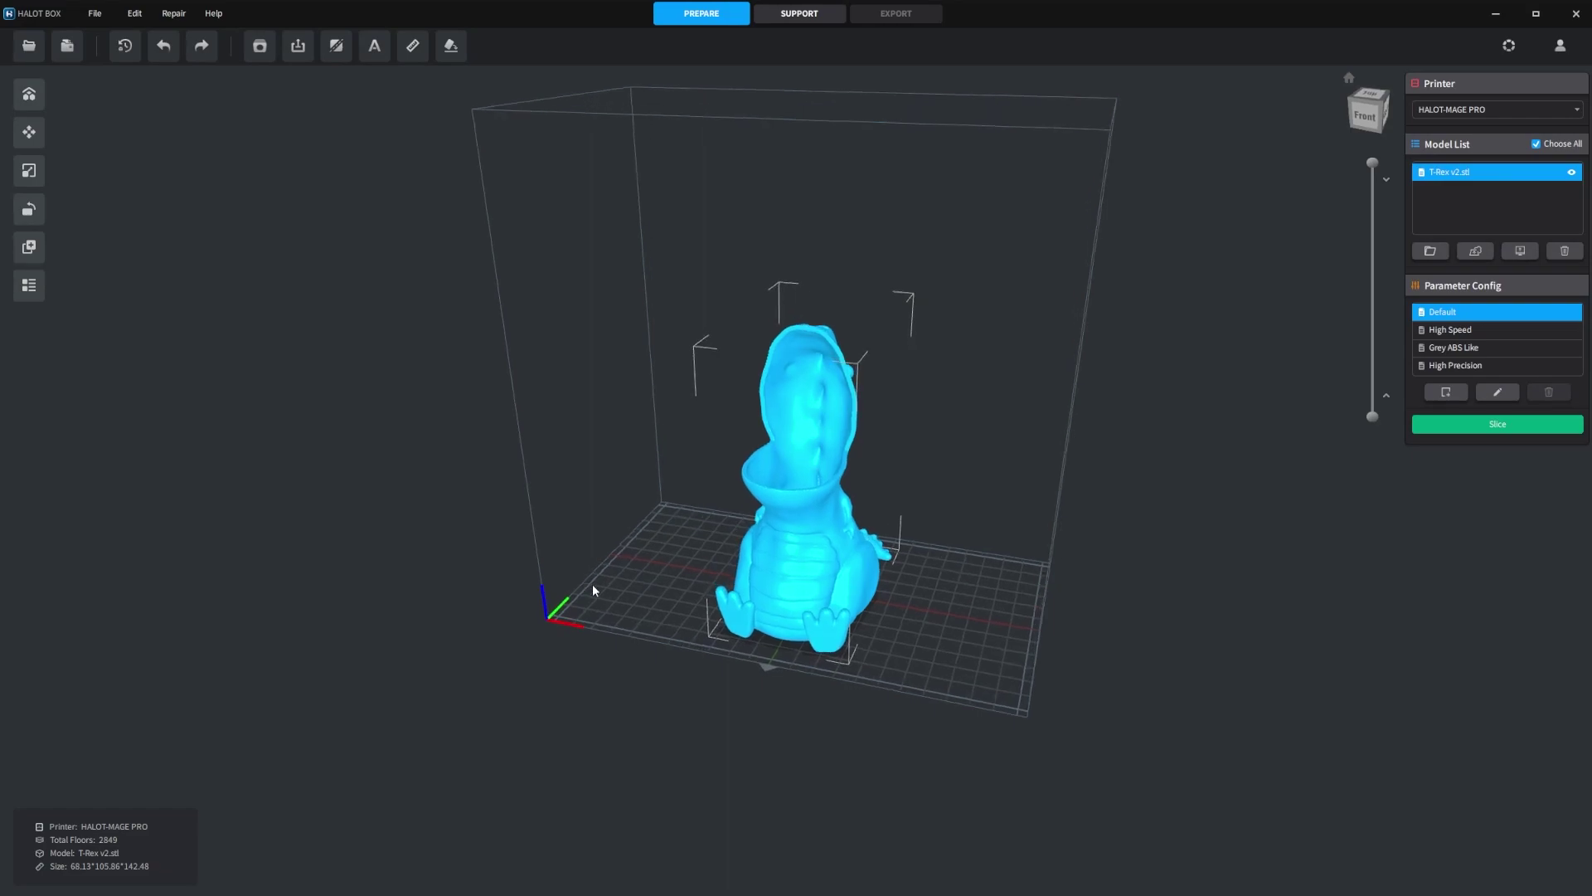
Orbit around the T-Rex to check its sides and front, then select it.
{"action": "left_click_drag", "start_coordinate": [593, 584], "coordinate": [1230, 589]}
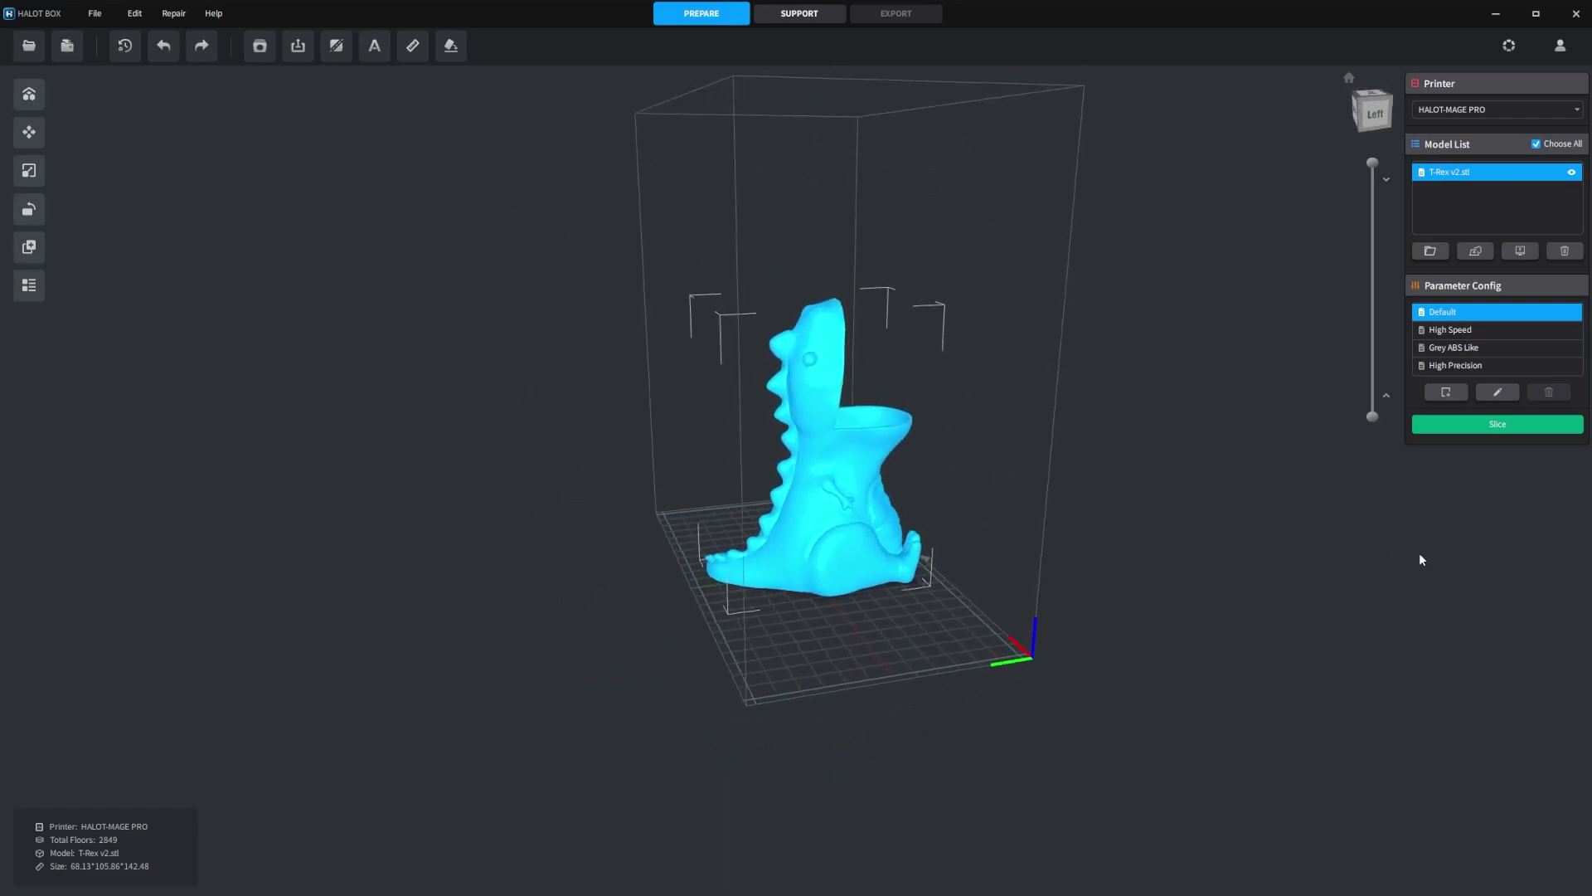
{"action": "left_click_drag", "start_coordinate": [1335, 617], "coordinate": [1037, 510]}
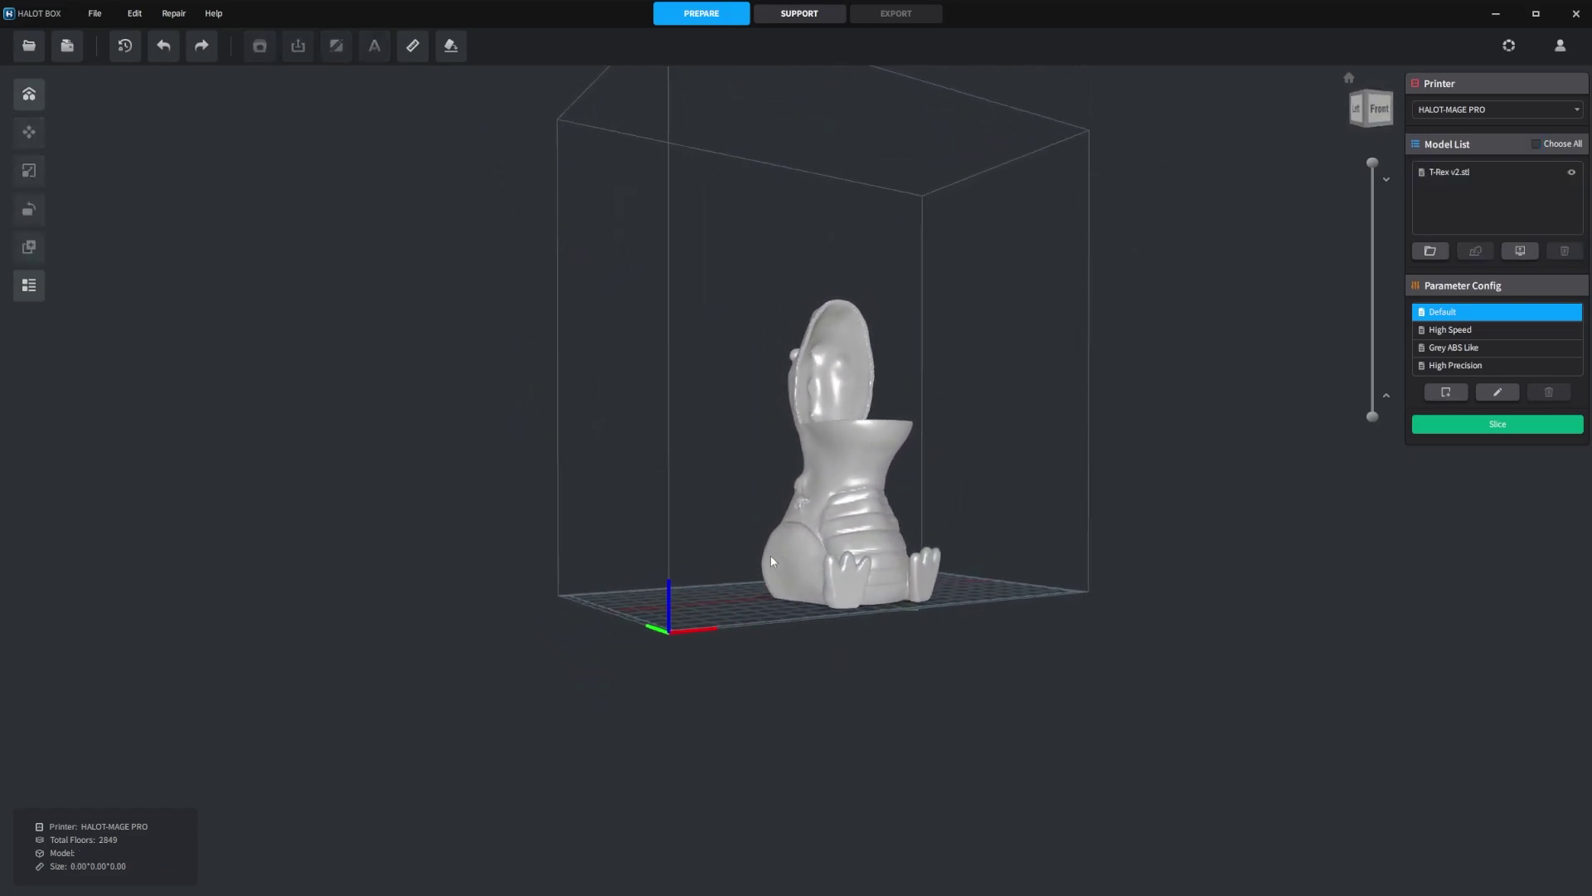
{"action": "left_click_drag", "start_coordinate": [771, 562], "coordinate": [71, 718]}
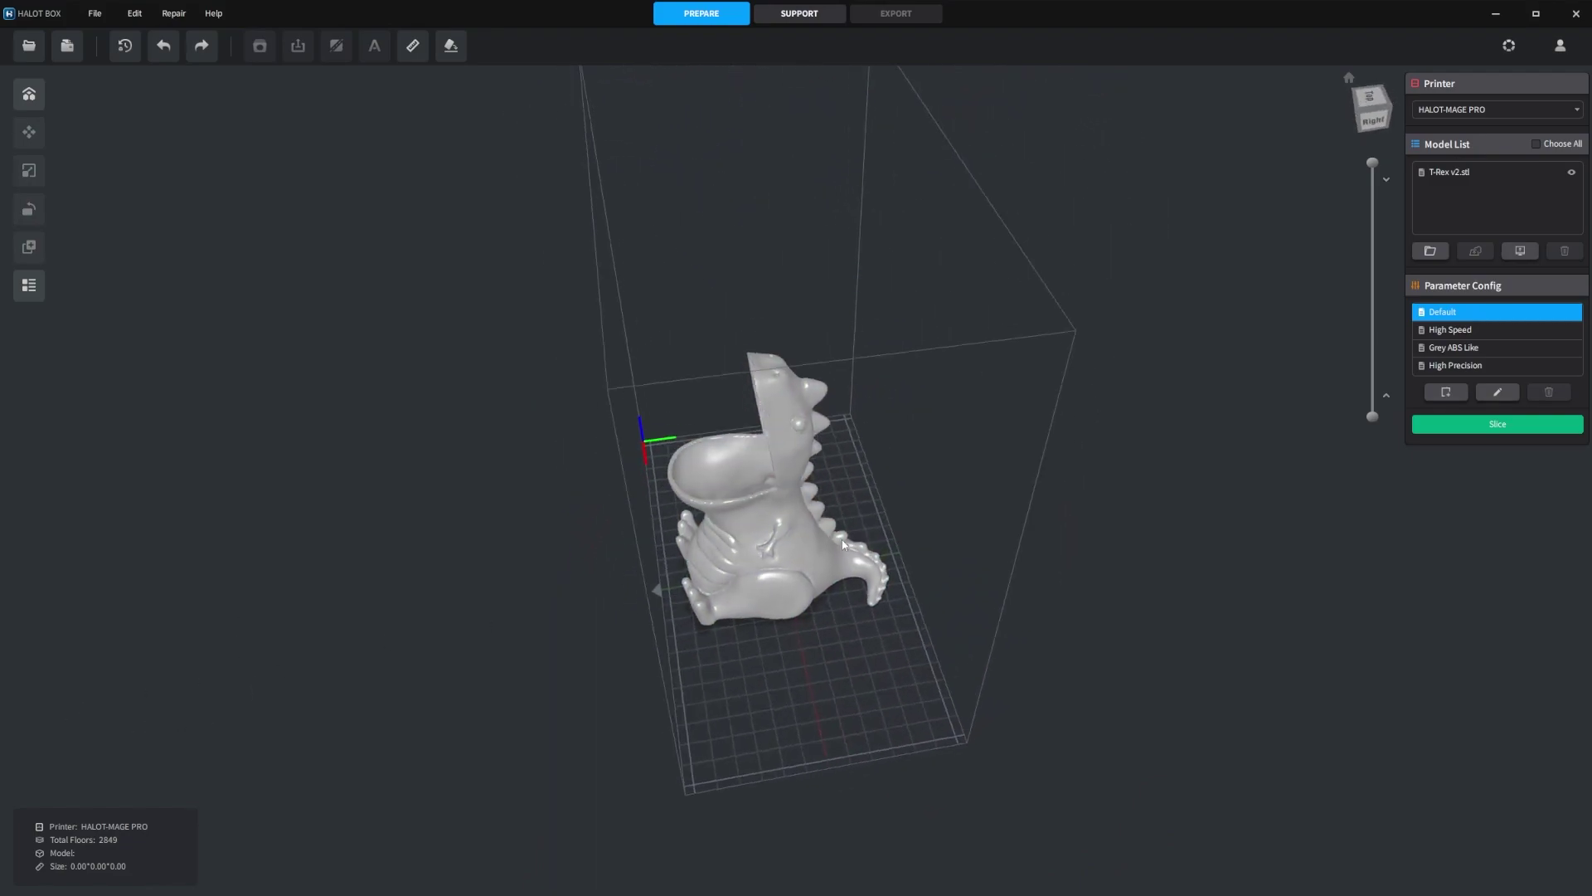
{"action": "left_click_drag", "start_coordinate": [843, 544], "coordinate": [785, 554]}
{"action": "left_click", "coordinate": [785, 554]}
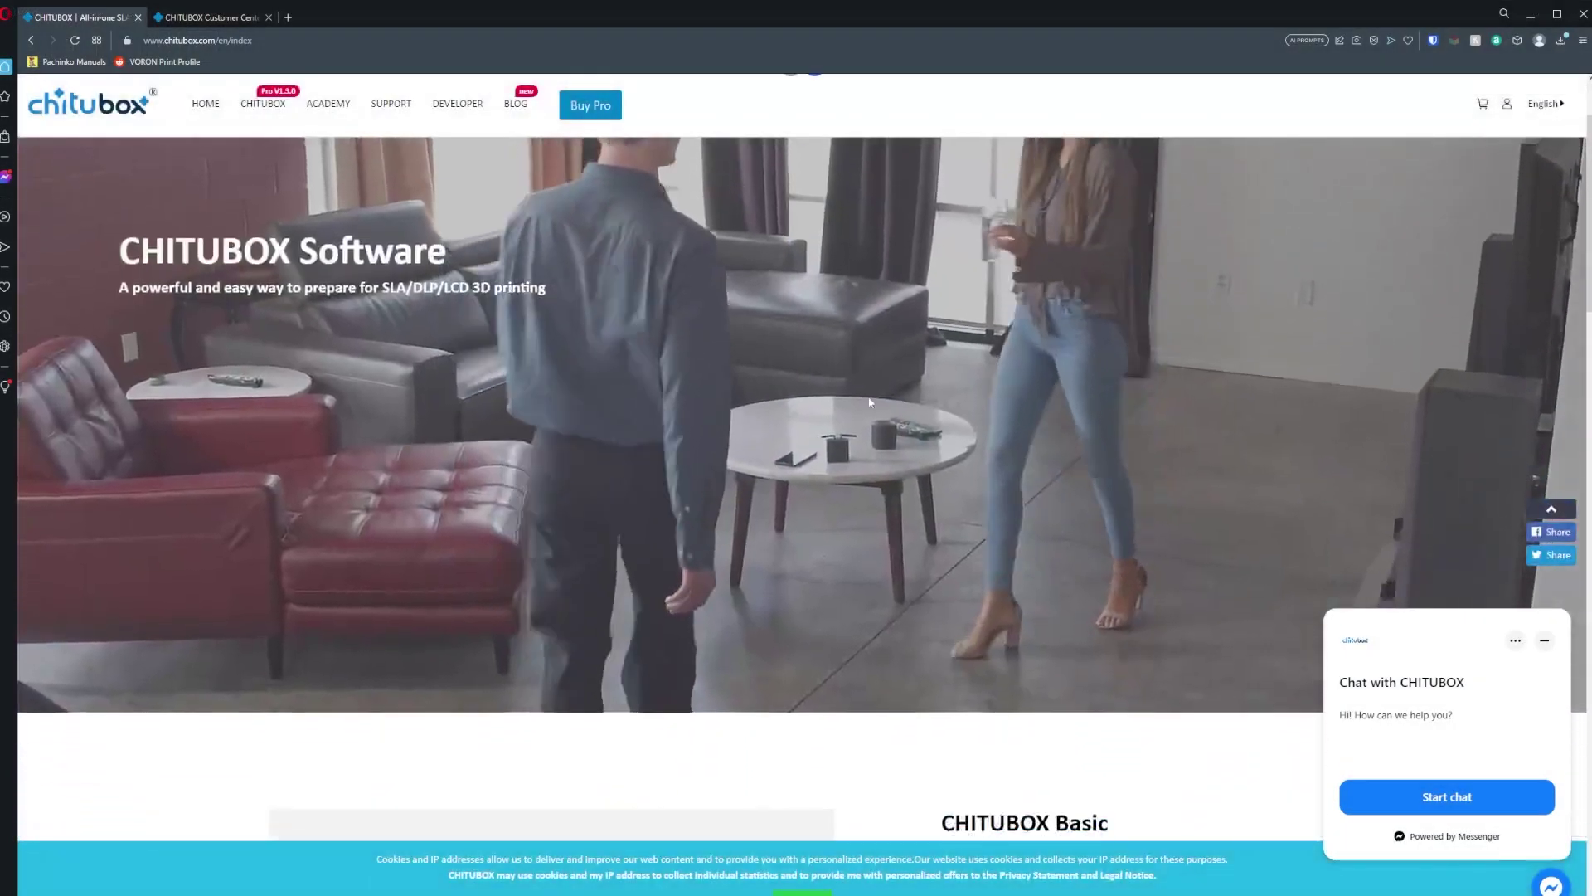
Scroll through the chitubox.com overview, then switch to the CHITUBOX Customer Center cart tab.
{"action": "scroll", "coordinate": [1076, 509], "scroll_direction": "down", "scroll_amount": 1}
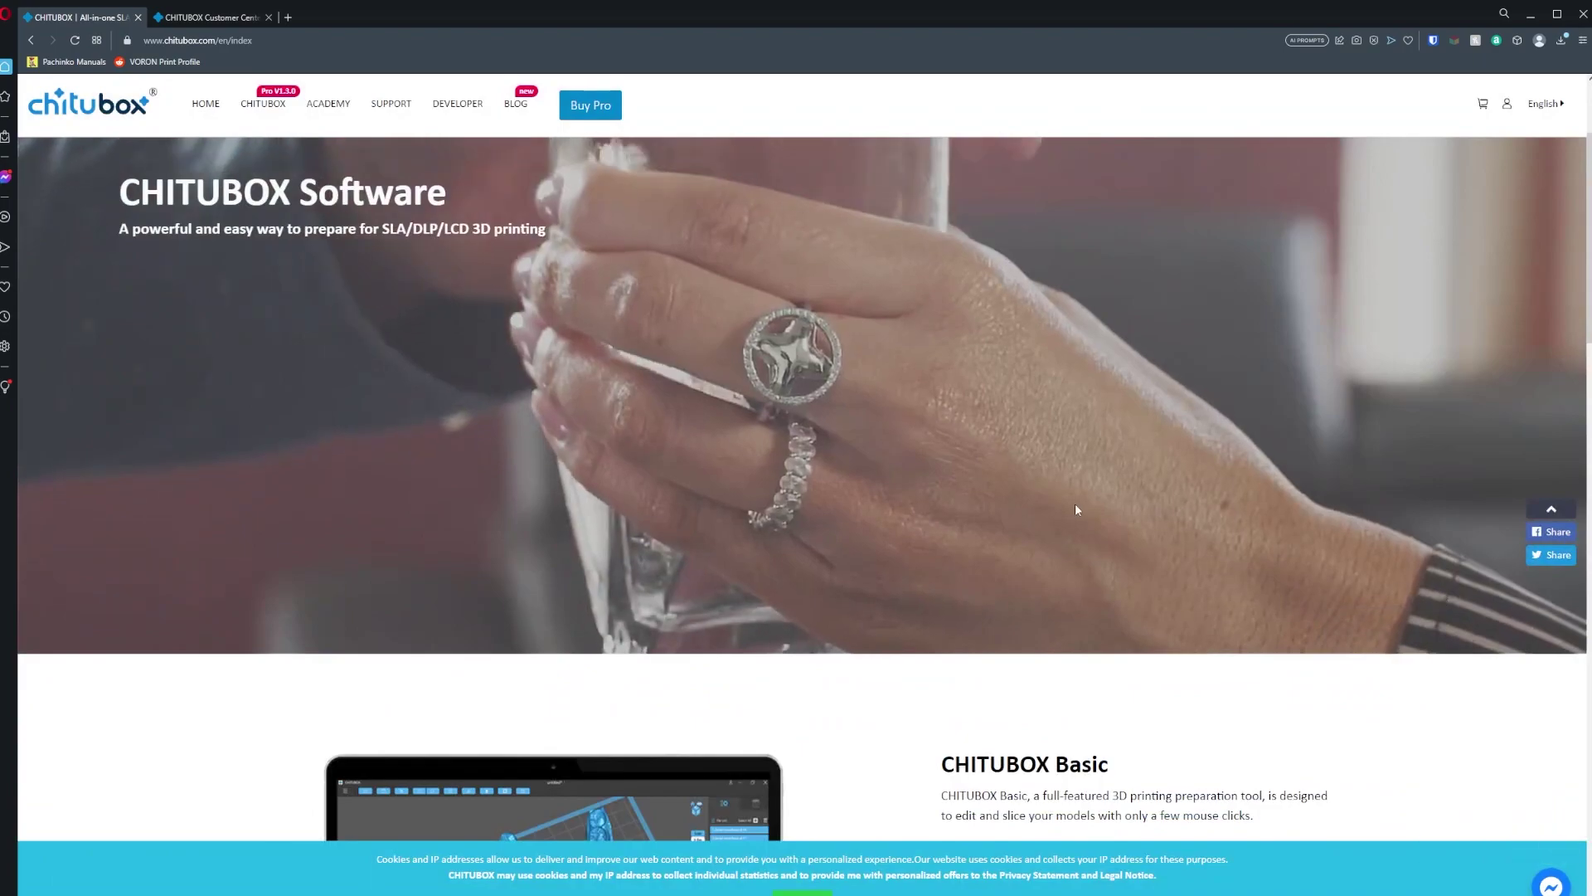
{"action": "scroll", "coordinate": [1077, 509], "scroll_direction": "down", "scroll_amount": 10}
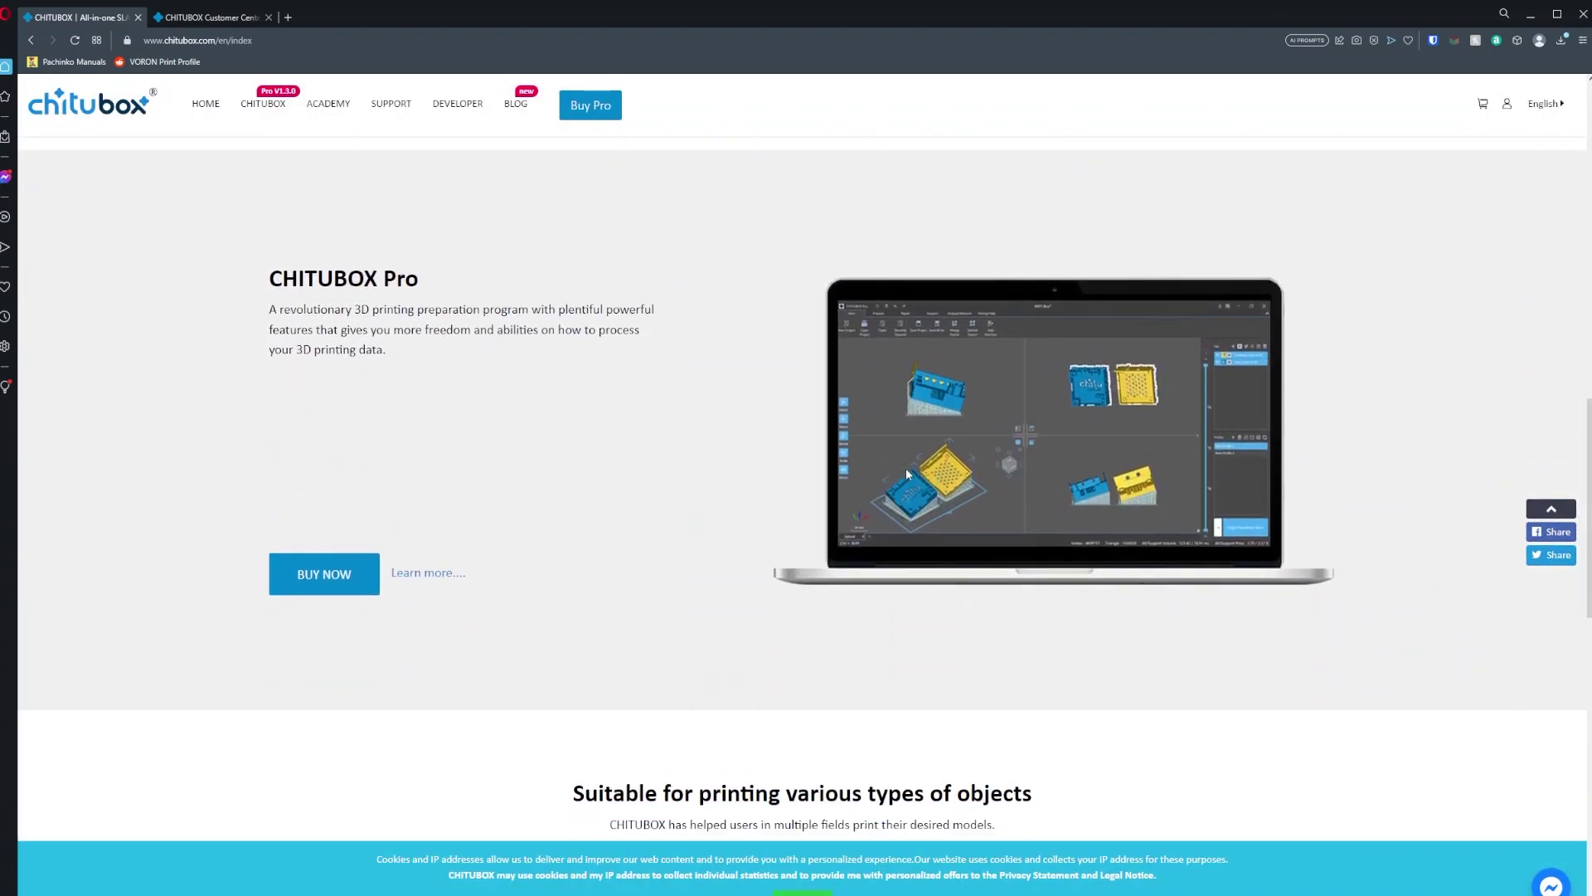
{"action": "scroll", "coordinate": [906, 472], "scroll_direction": "down", "scroll_amount": 8}
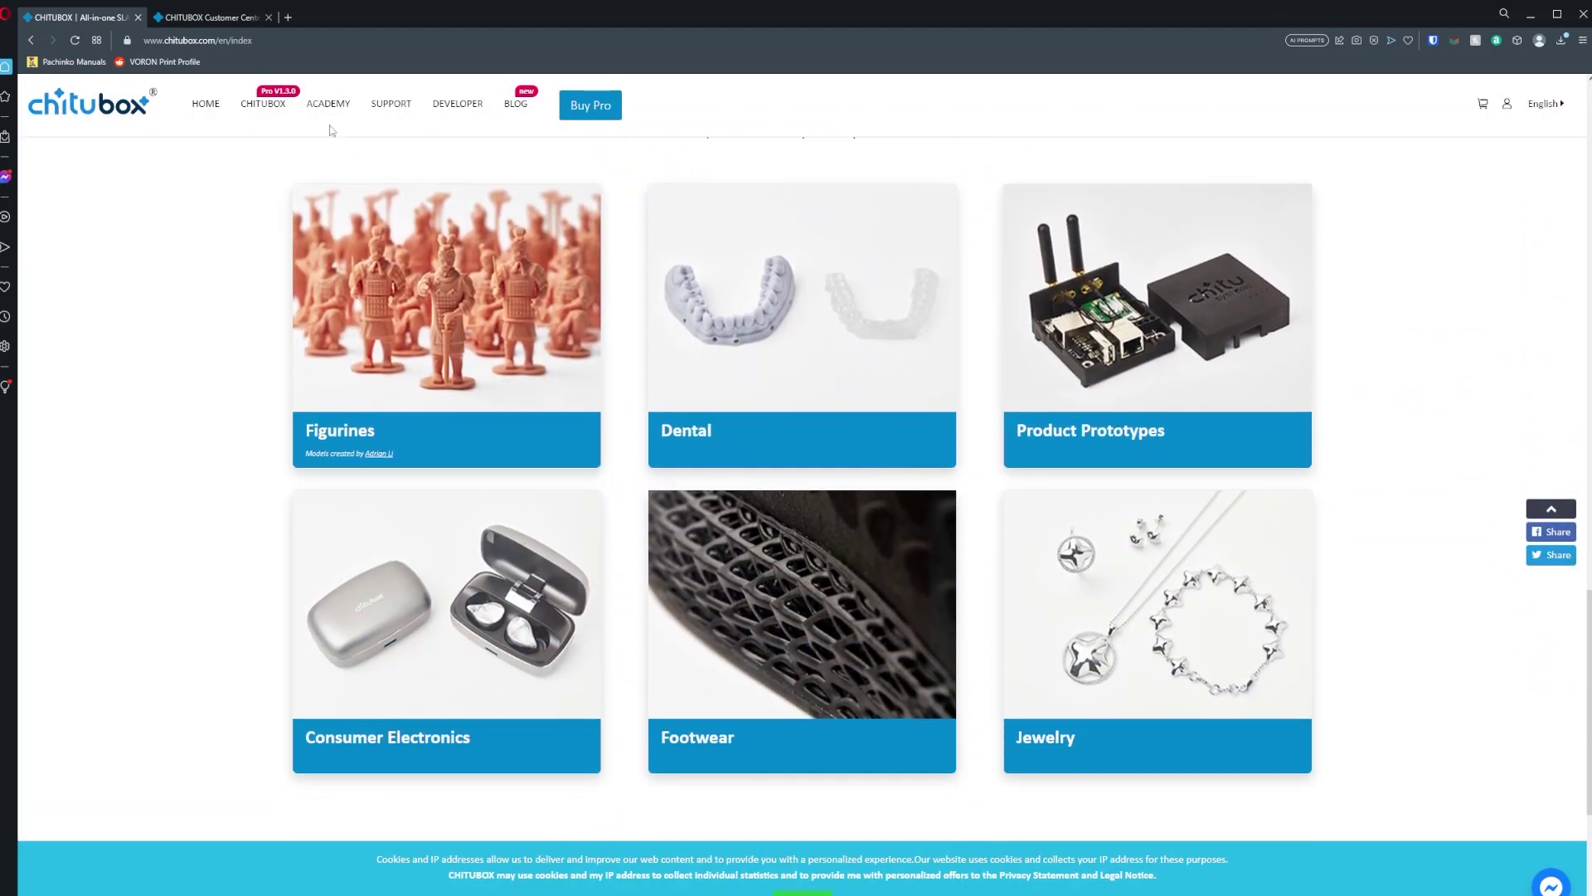
{"action": "left_click", "coordinate": [202, 20]}
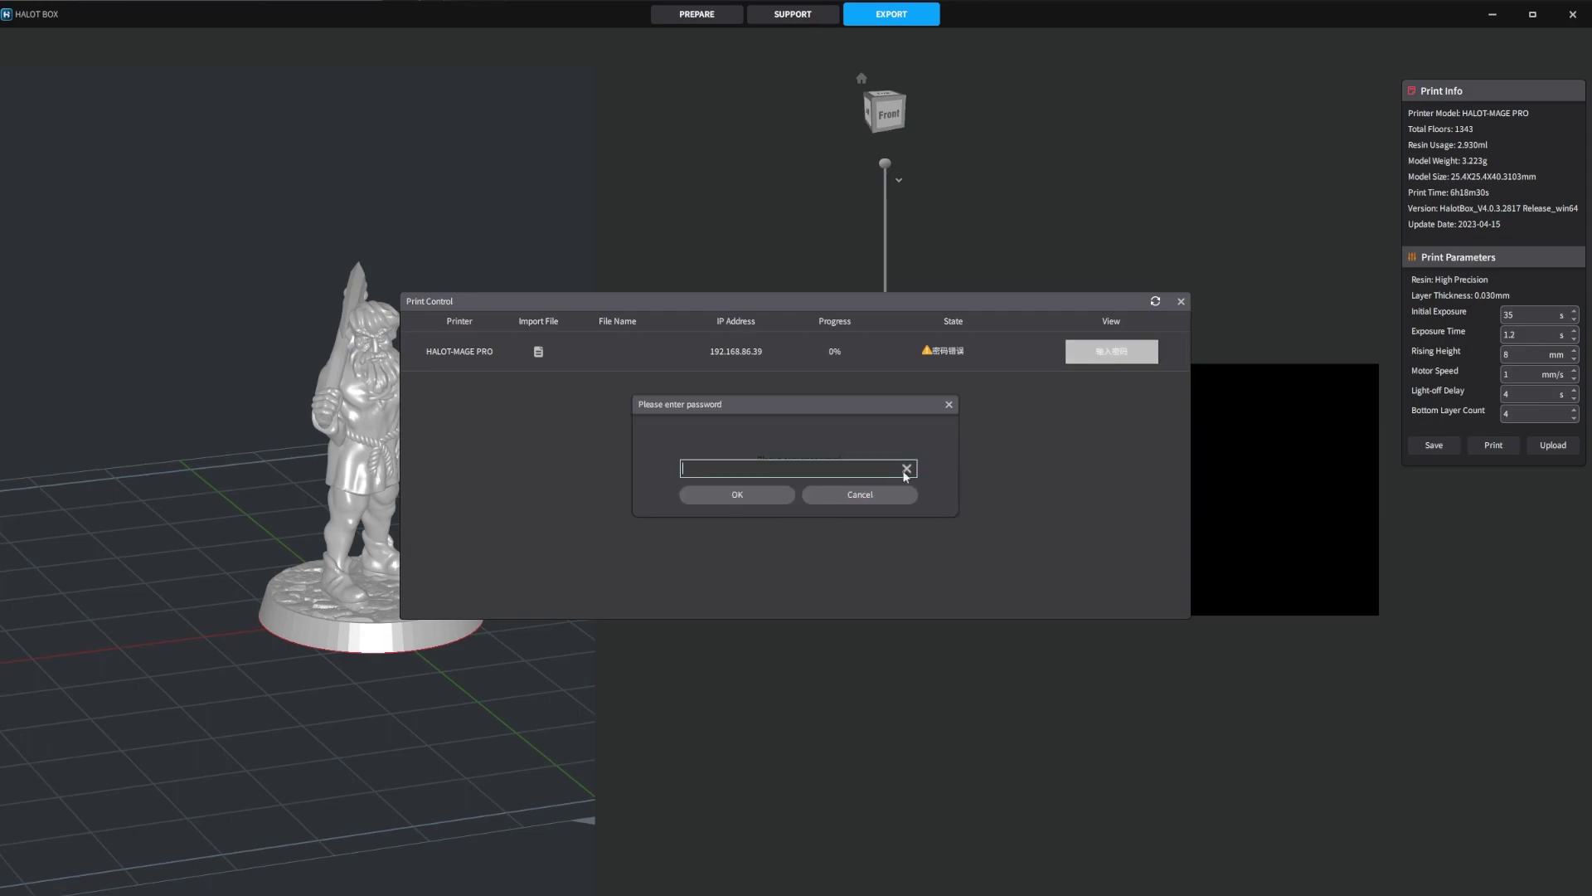
Cancel the HALOT-MAGE PRO password prompt in Print Control without sending the job.
{"action": "left_click", "coordinate": [848, 493]}
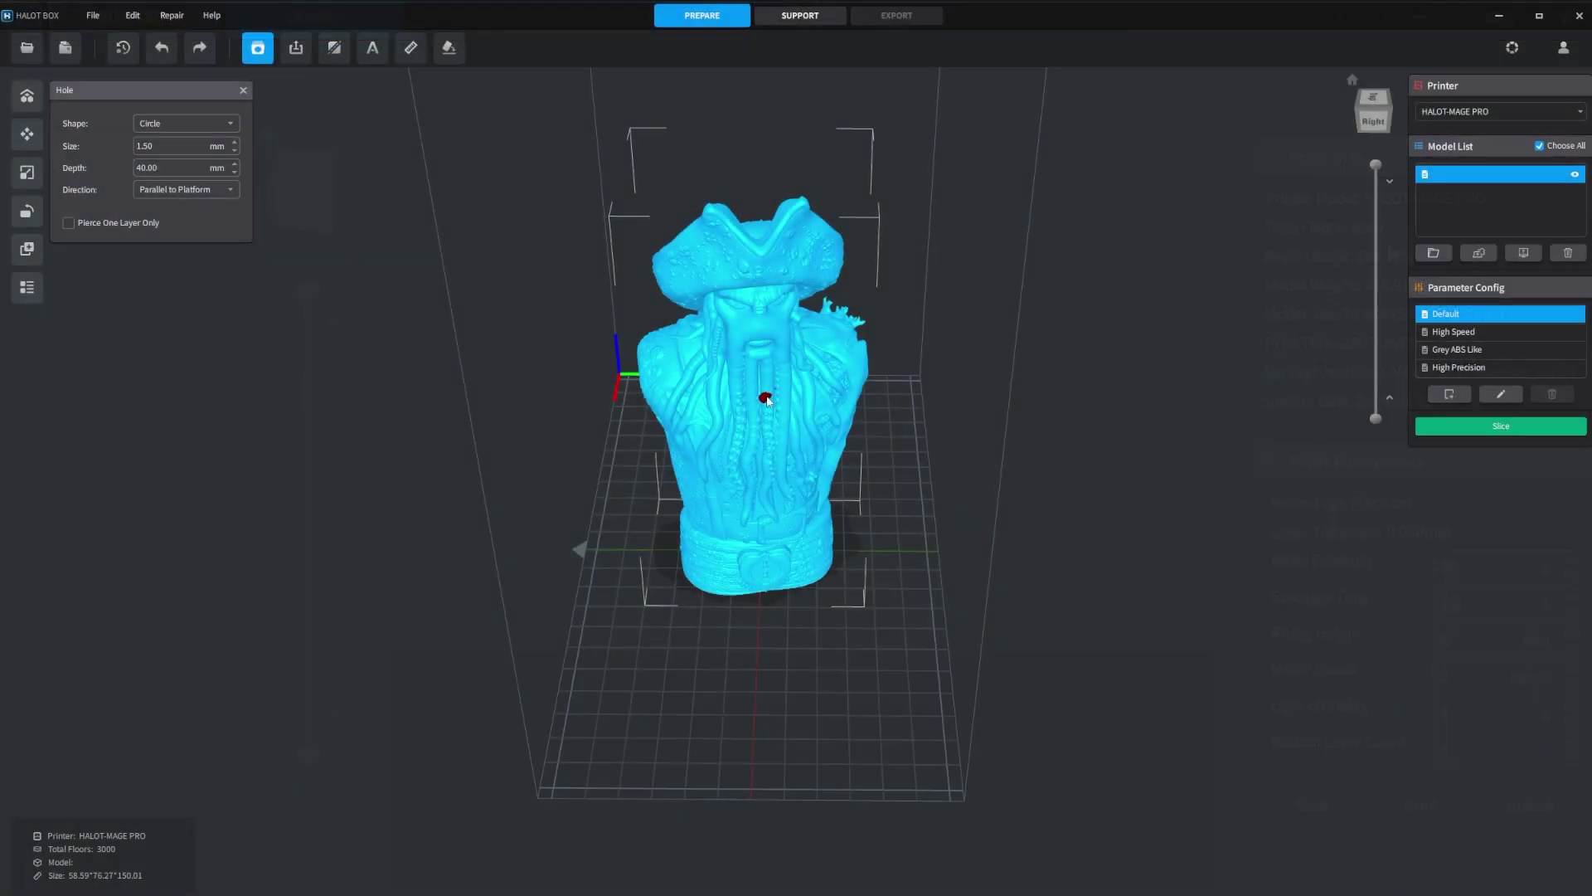
Try a 1.50 mm circular, 40 mm deep hole in the pirate bust; dismiss the failure notice.
{"action": "left_click", "coordinate": [767, 400]}
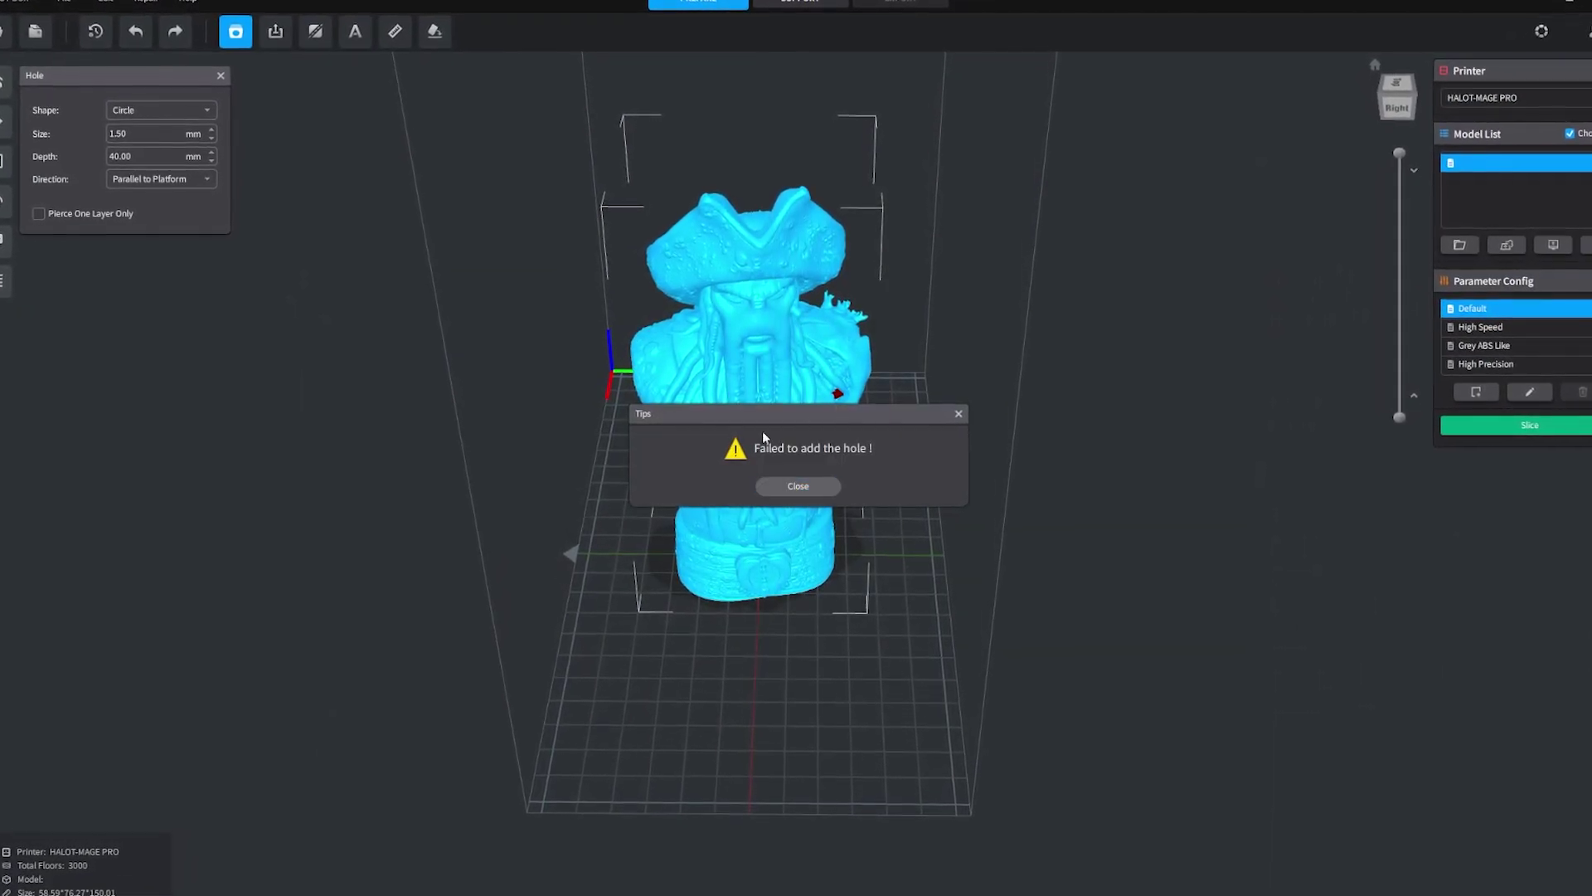
{"action": "left_click", "coordinate": [797, 487]}
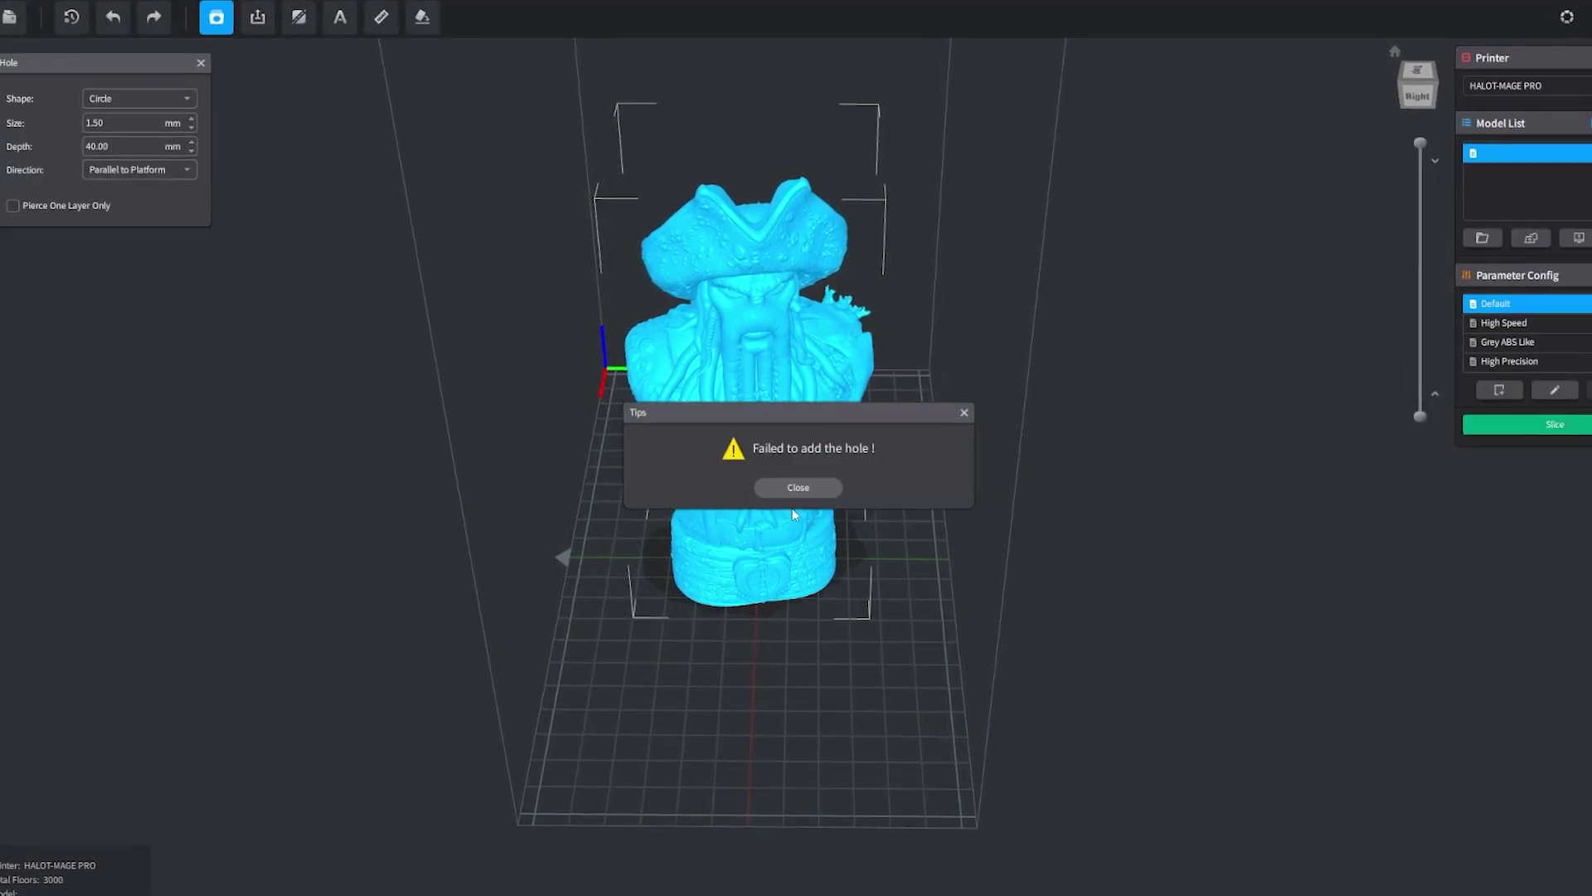
{"action": "left_click", "coordinate": [795, 489]}
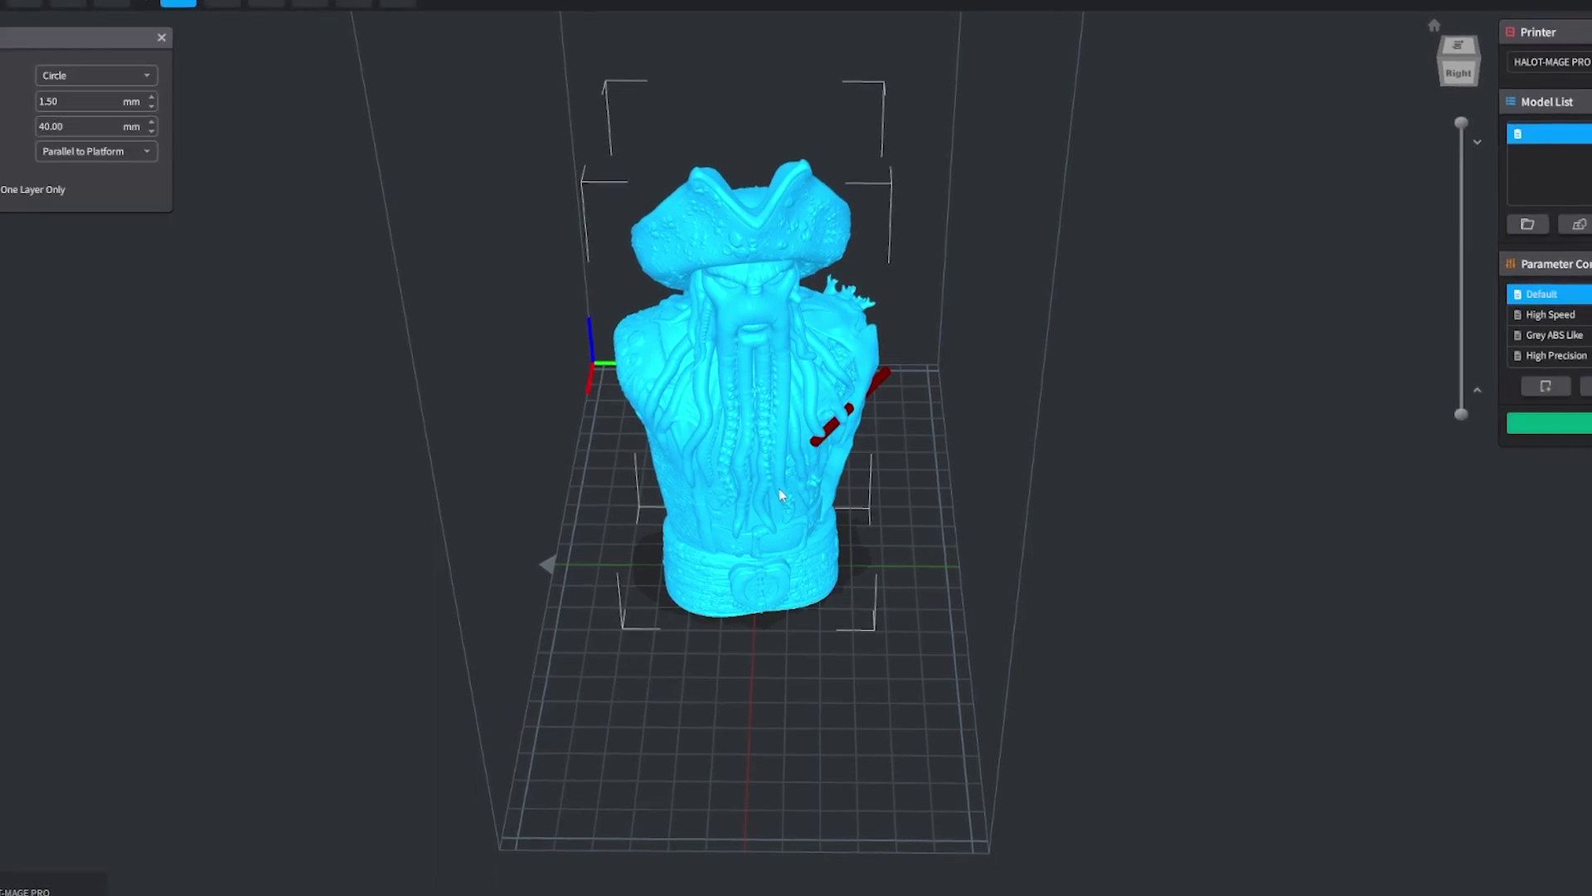
{"action": "scroll", "coordinate": [879, 435], "scroll_direction": "up", "scroll_amount": 8}
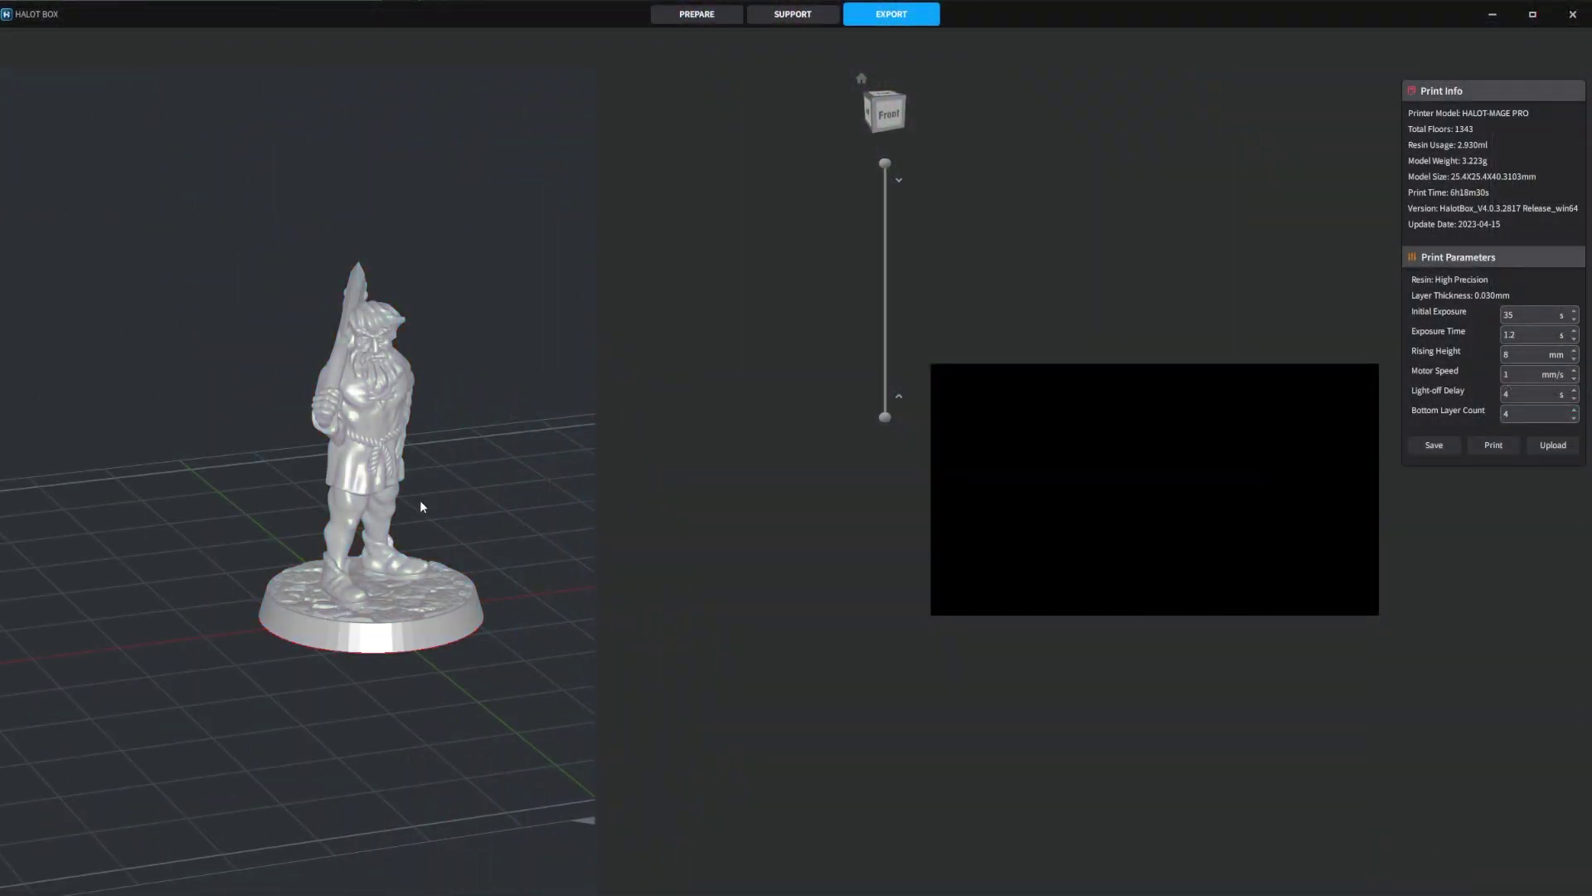
Orbit the view to see the dragon bust from behind.
{"action": "left_click_drag", "start_coordinate": [420, 505], "coordinate": [255, 520]}
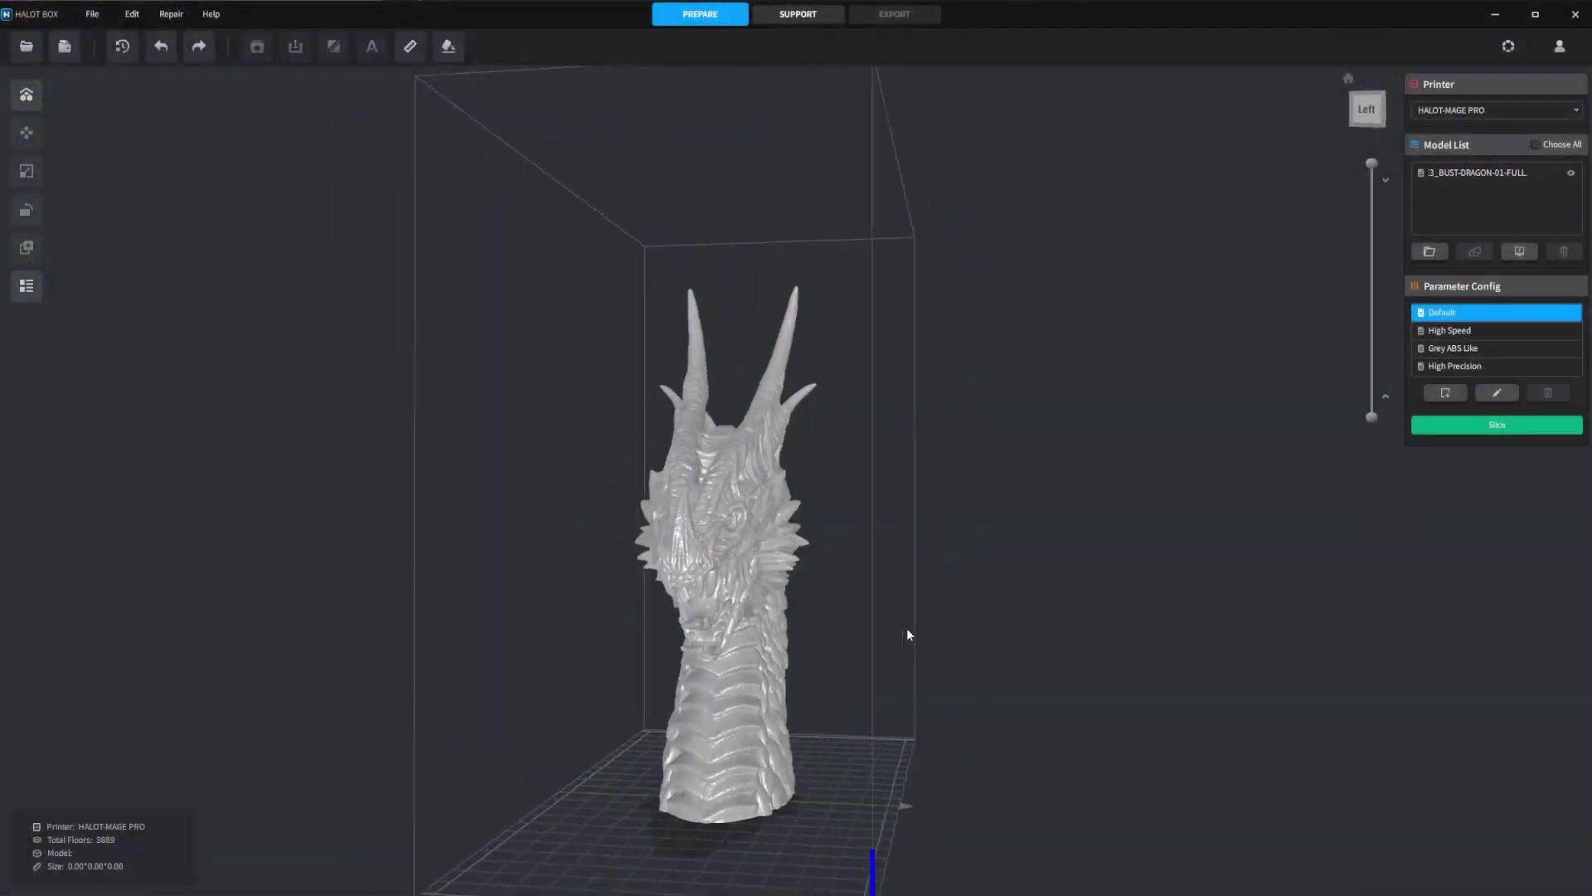
Look around the dragon bust, then open its Support Settings (Column Support-Heavy, 50% density, 45°).
{"action": "left_click_drag", "start_coordinate": [1112, 605], "coordinate": [736, 598]}
{"action": "scroll", "coordinate": [1118, 591], "scroll_direction": "up", "scroll_amount": 5}
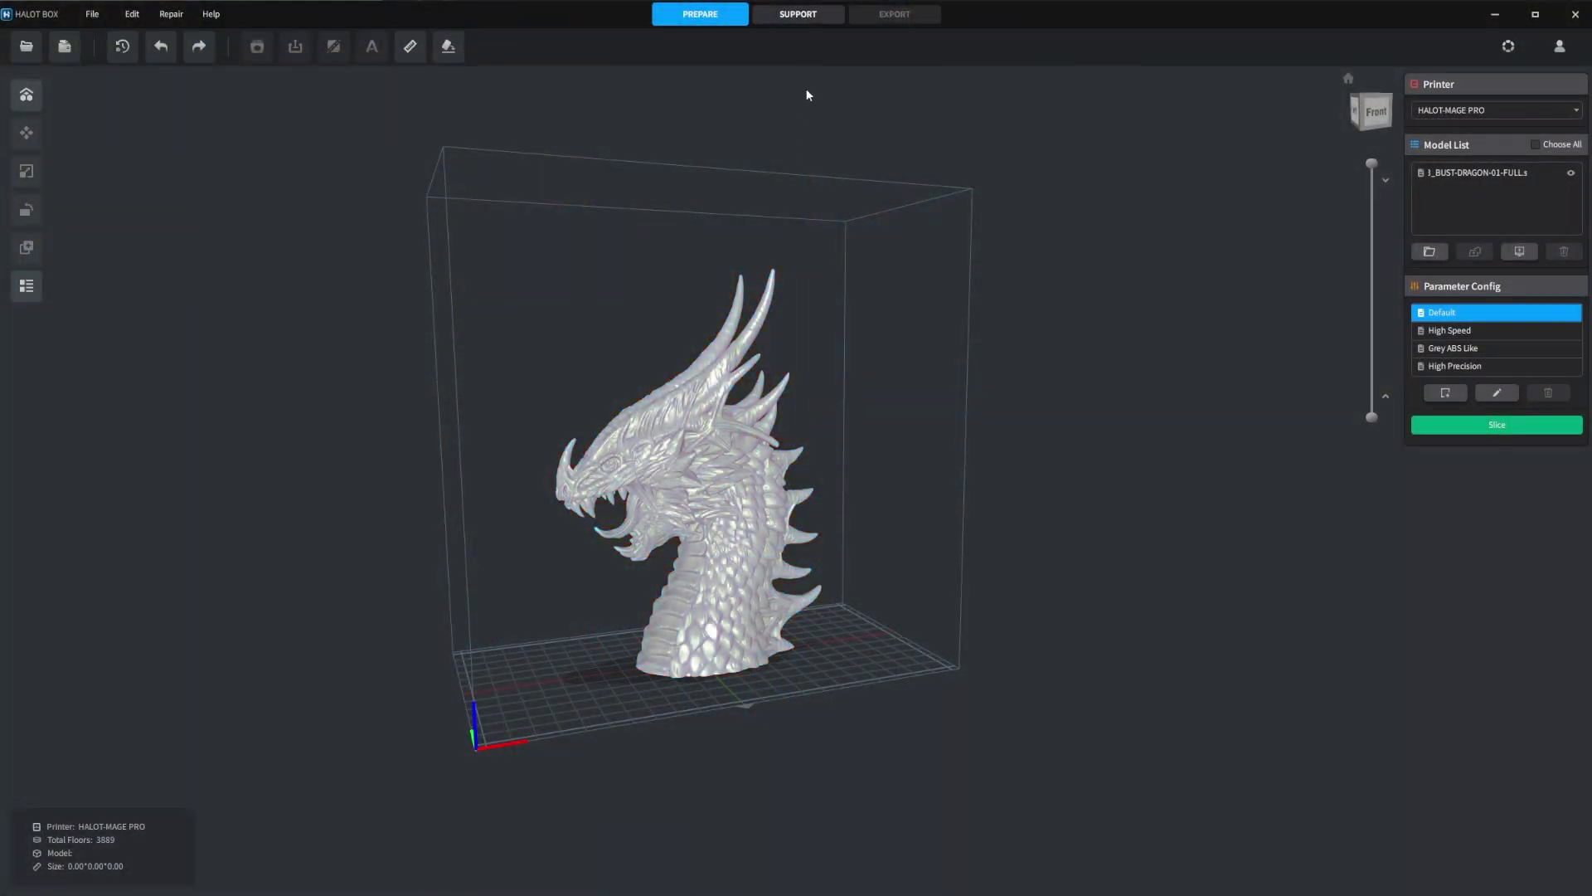
{"action": "left_click", "coordinate": [804, 13]}
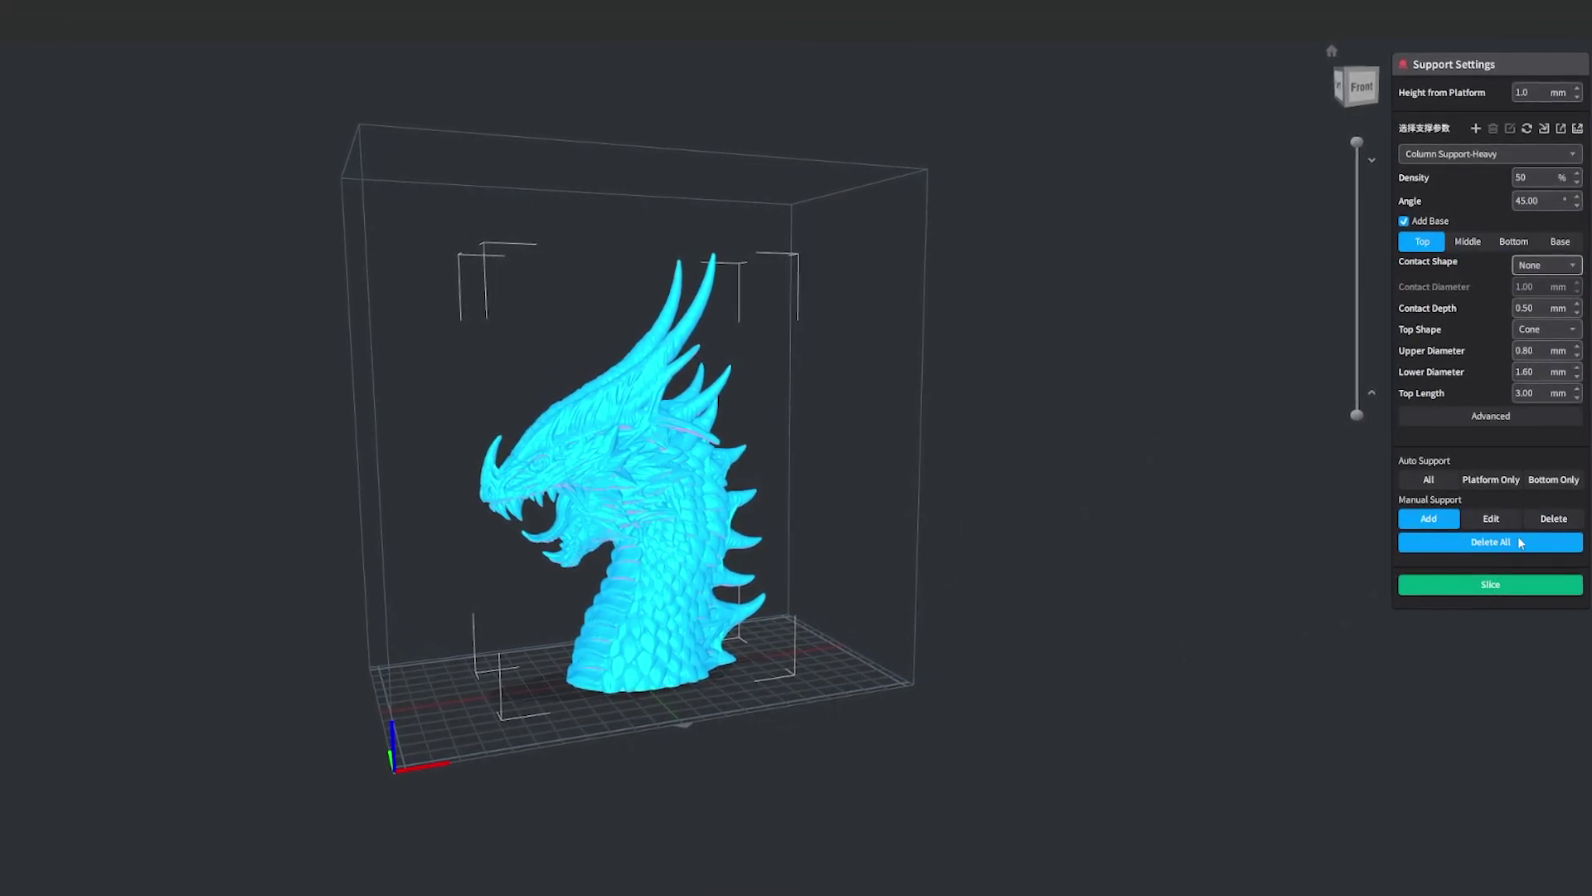
Auto-generate supports for the whole dragon bust and inspect them from several angles.
{"action": "left_click", "coordinate": [1445, 484]}
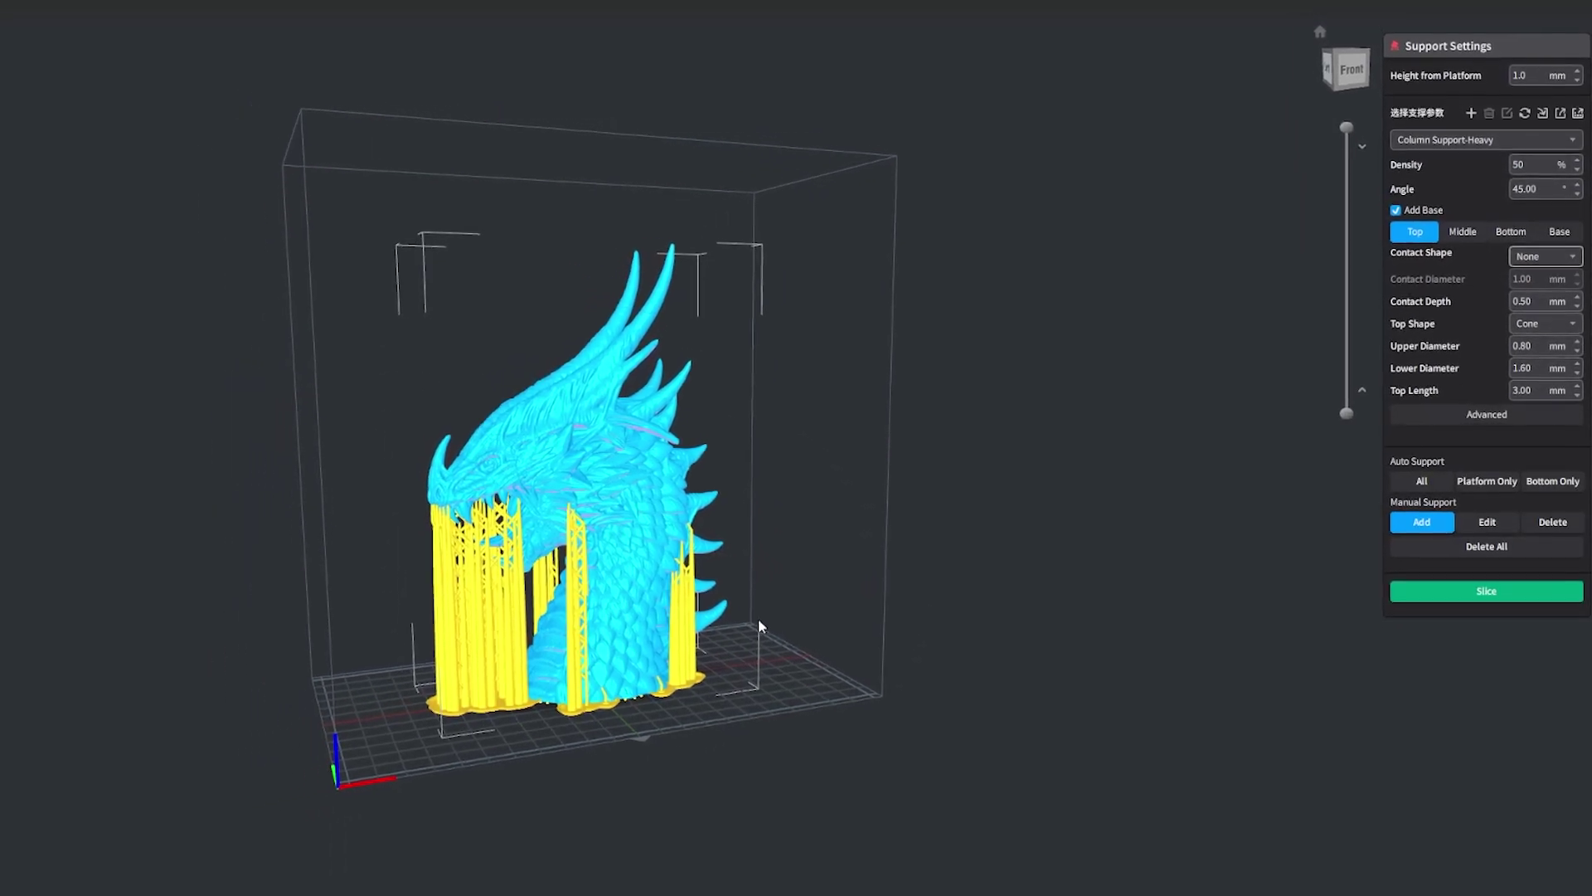
{"action": "left_click_drag", "start_coordinate": [758, 634], "coordinate": [716, 692]}
{"action": "scroll", "coordinate": [715, 692], "scroll_direction": "up", "scroll_amount": 5}
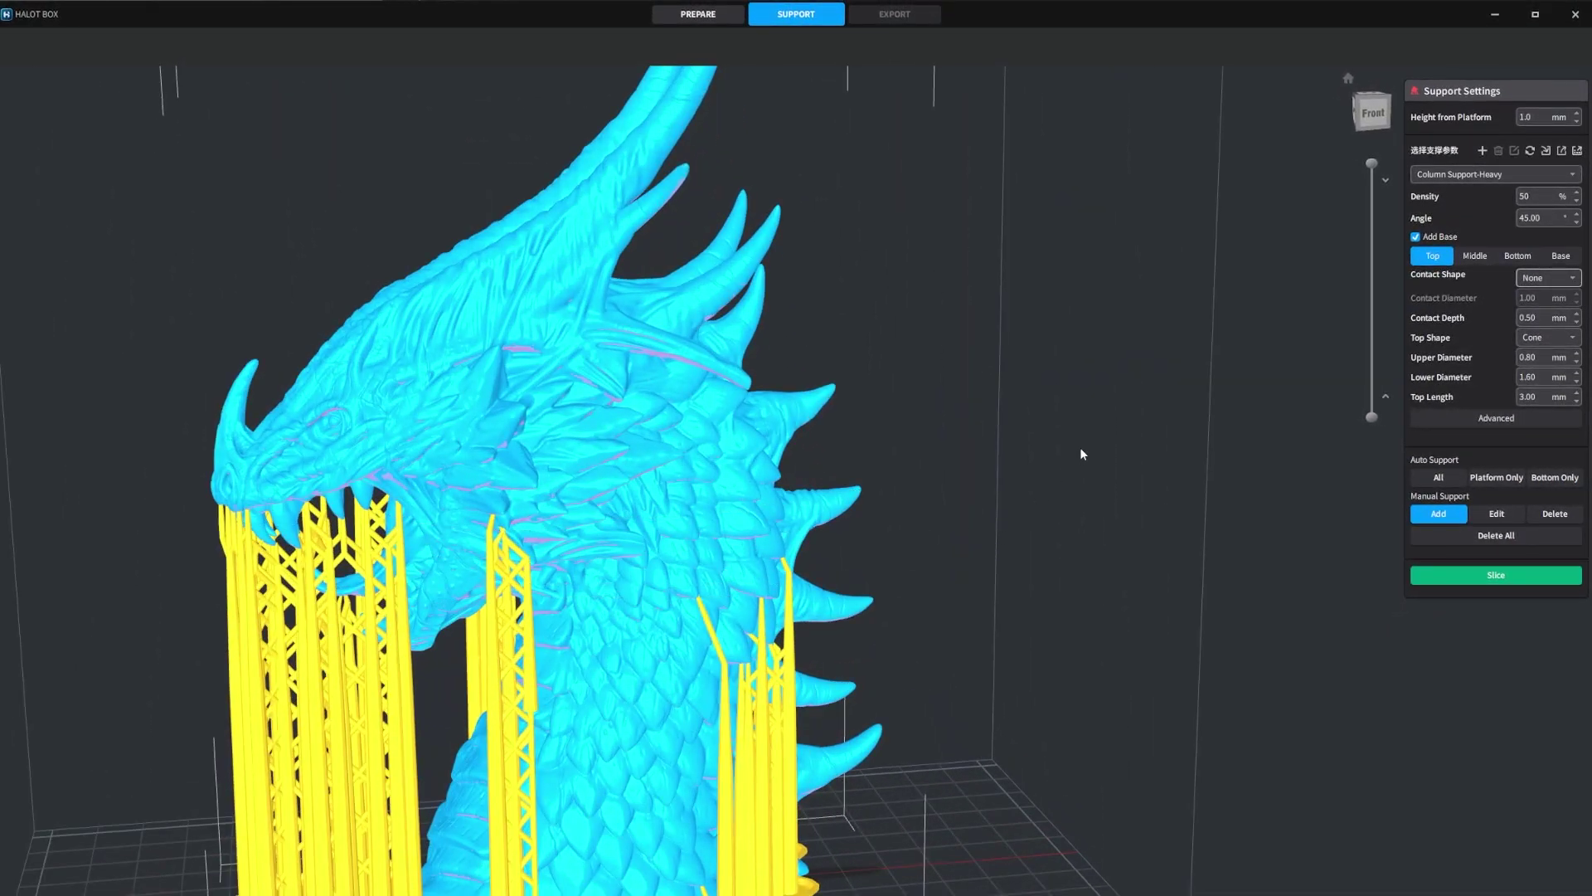
{"action": "left_click_drag", "start_coordinate": [968, 570], "coordinate": [979, 524]}
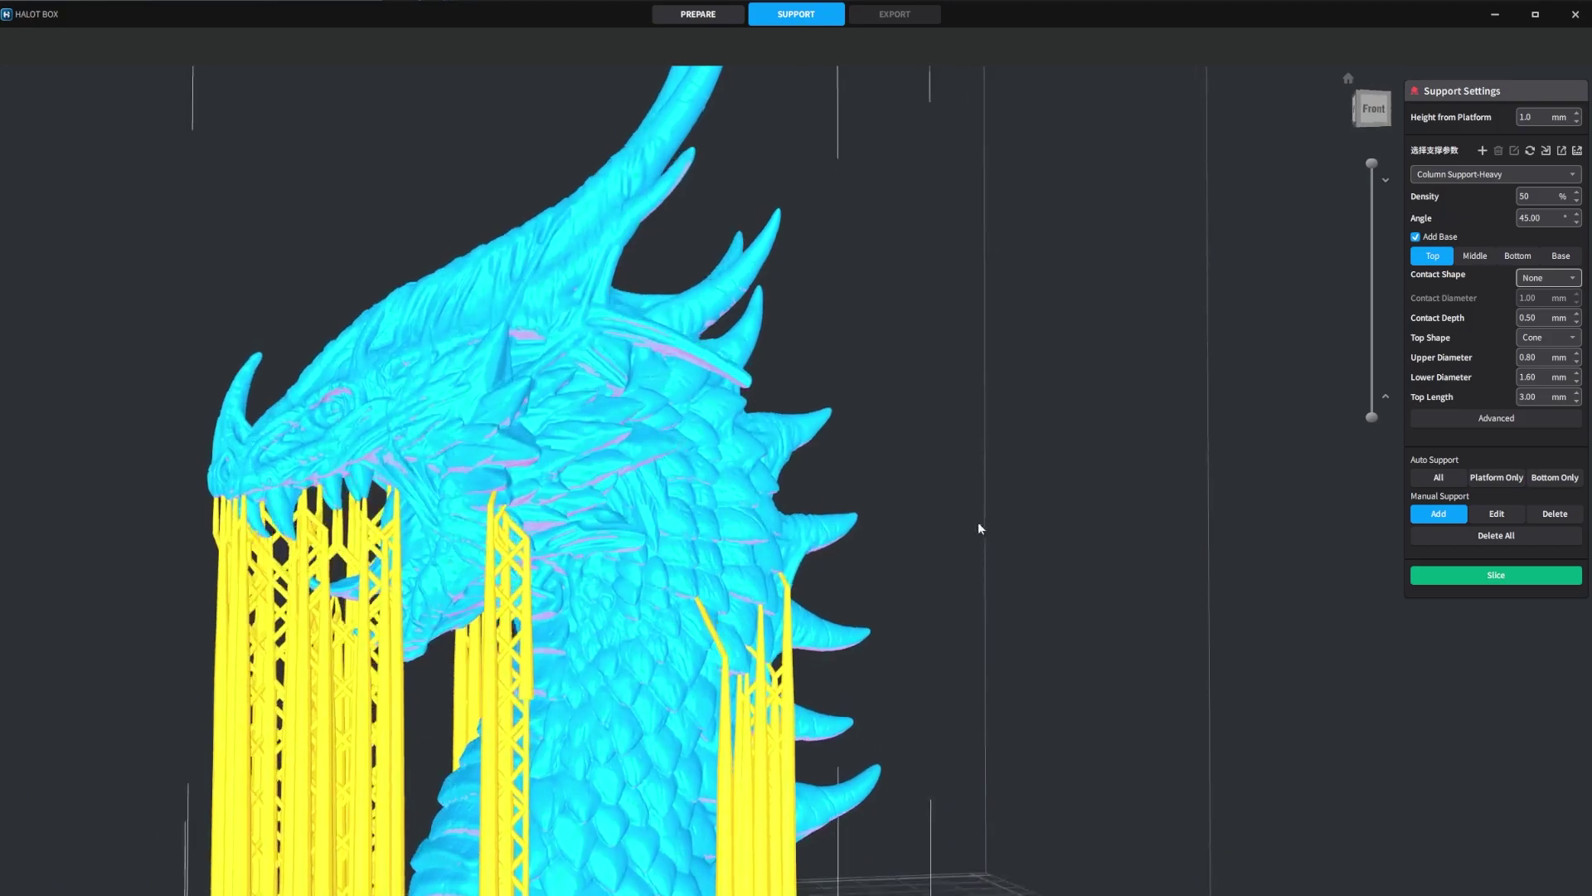
{"action": "scroll", "coordinate": [1064, 676], "scroll_direction": "down", "scroll_amount": 5}
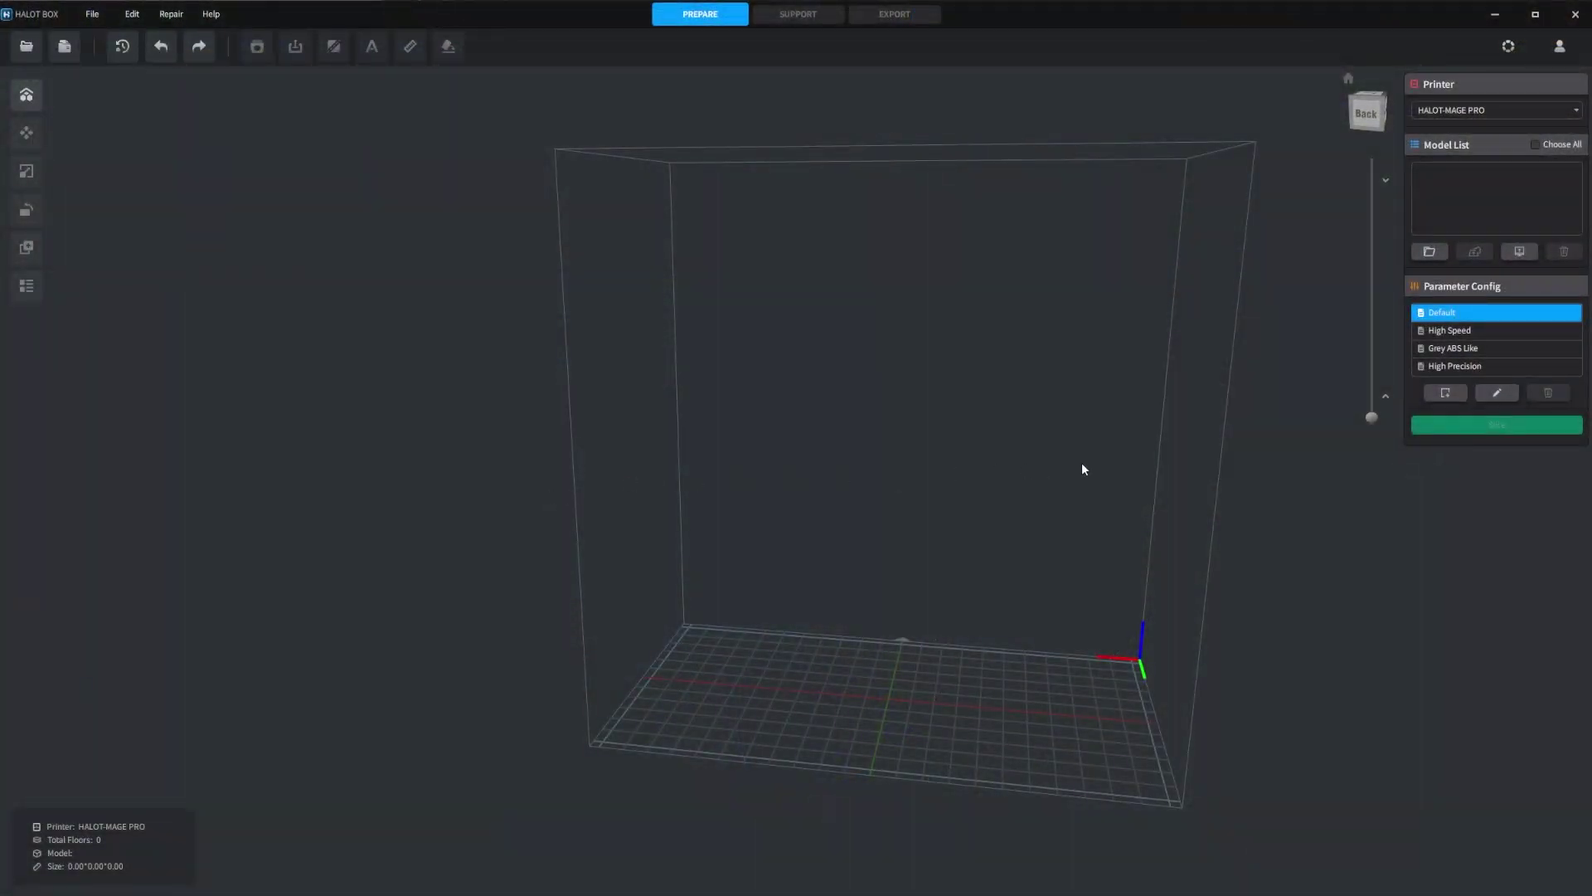
Edit the High Precision parameter config and view its Basic Options.
{"action": "left_click_drag", "start_coordinate": [593, 469], "coordinate": [398, 463]}
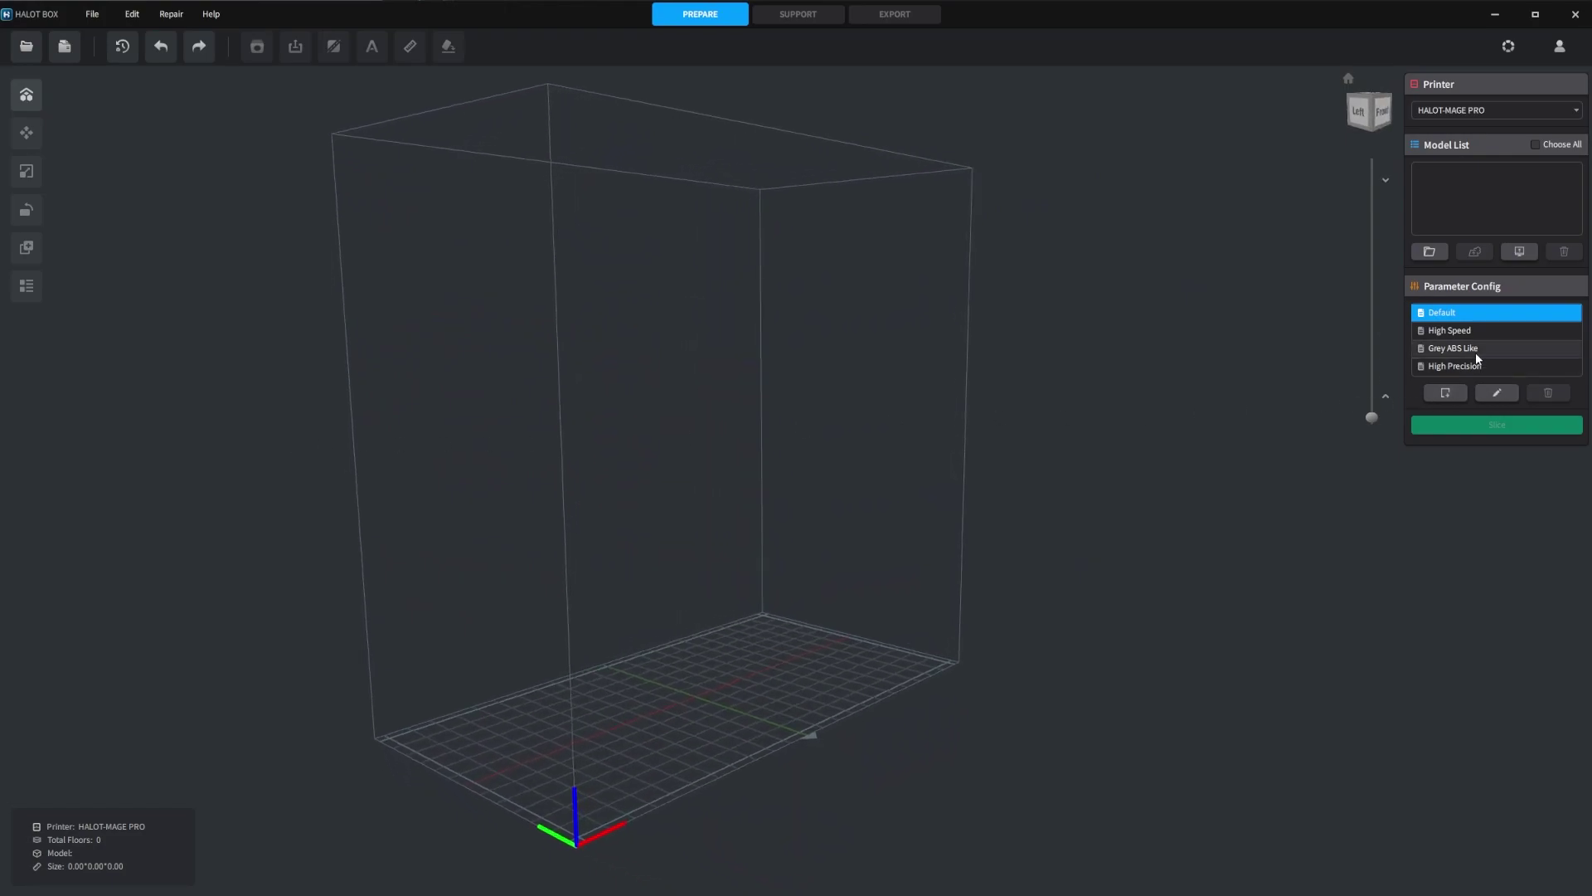
{"action": "left_click", "coordinate": [1461, 367]}
{"action": "left_click", "coordinate": [1511, 391]}
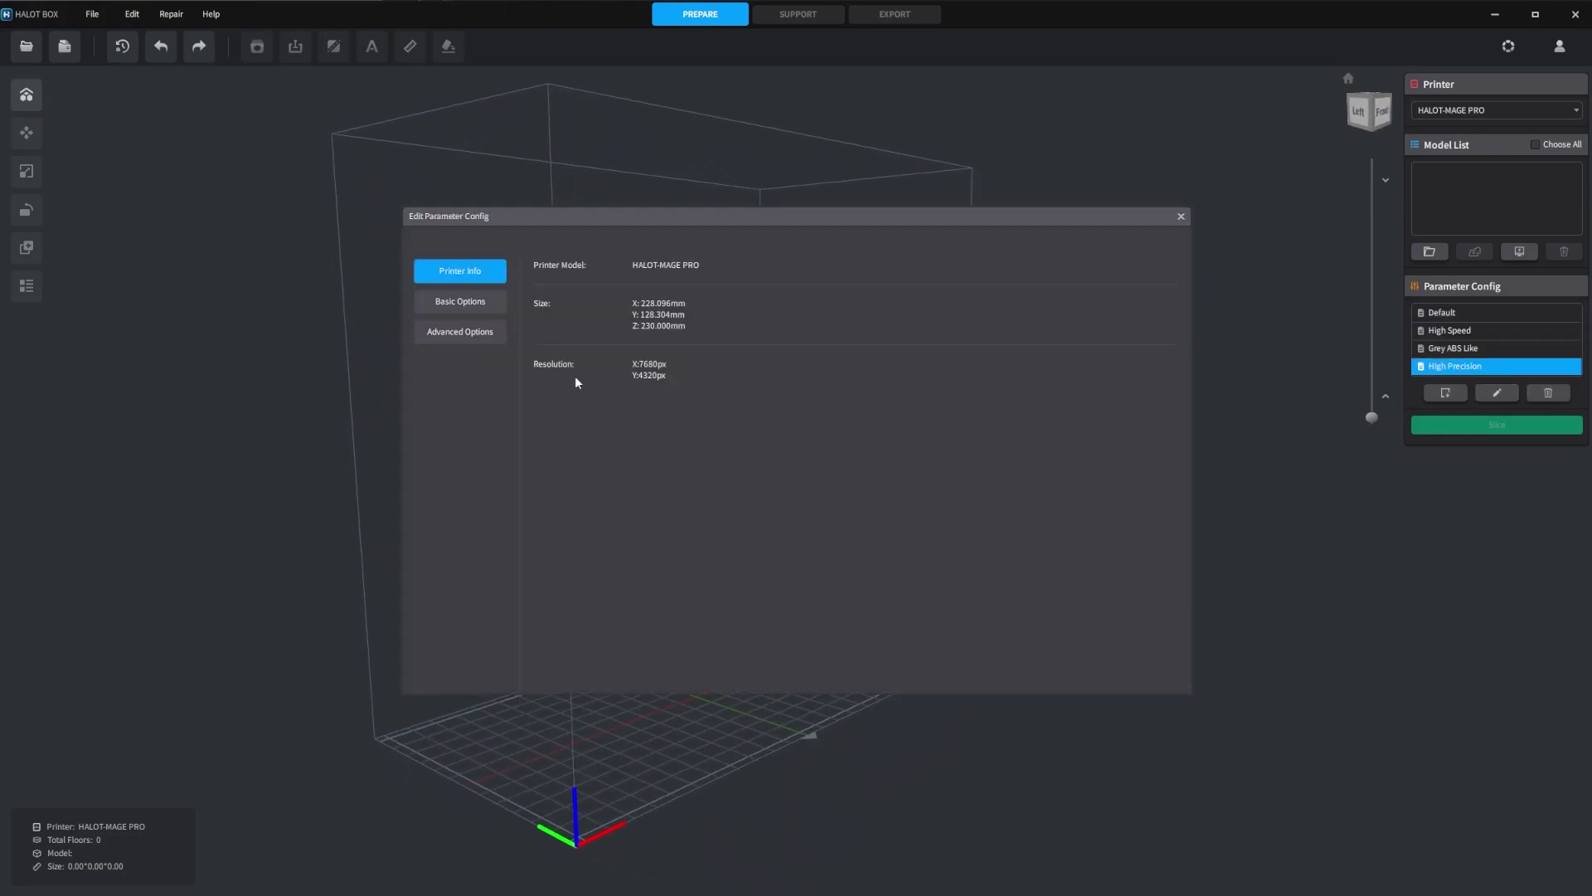